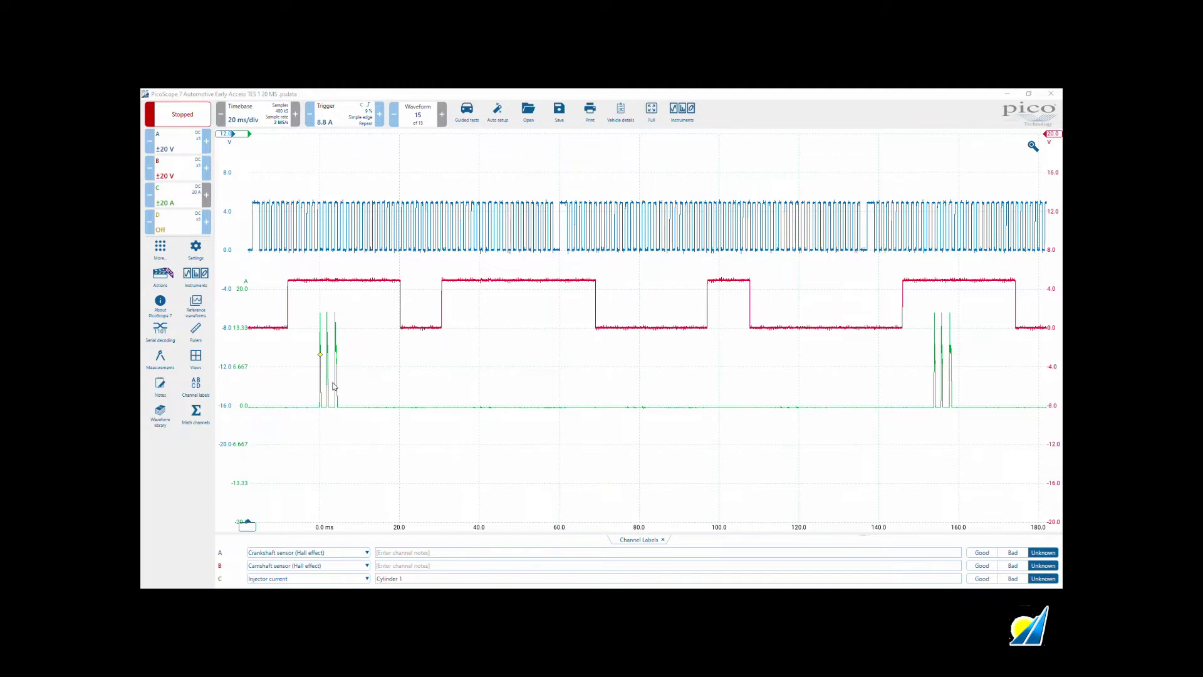
- Open the waveform library and filter for make BMW and model 3 Series
{"action": "left_click", "coordinate": [164, 417]}
{"action": "left_click", "coordinate": [649, 141]}
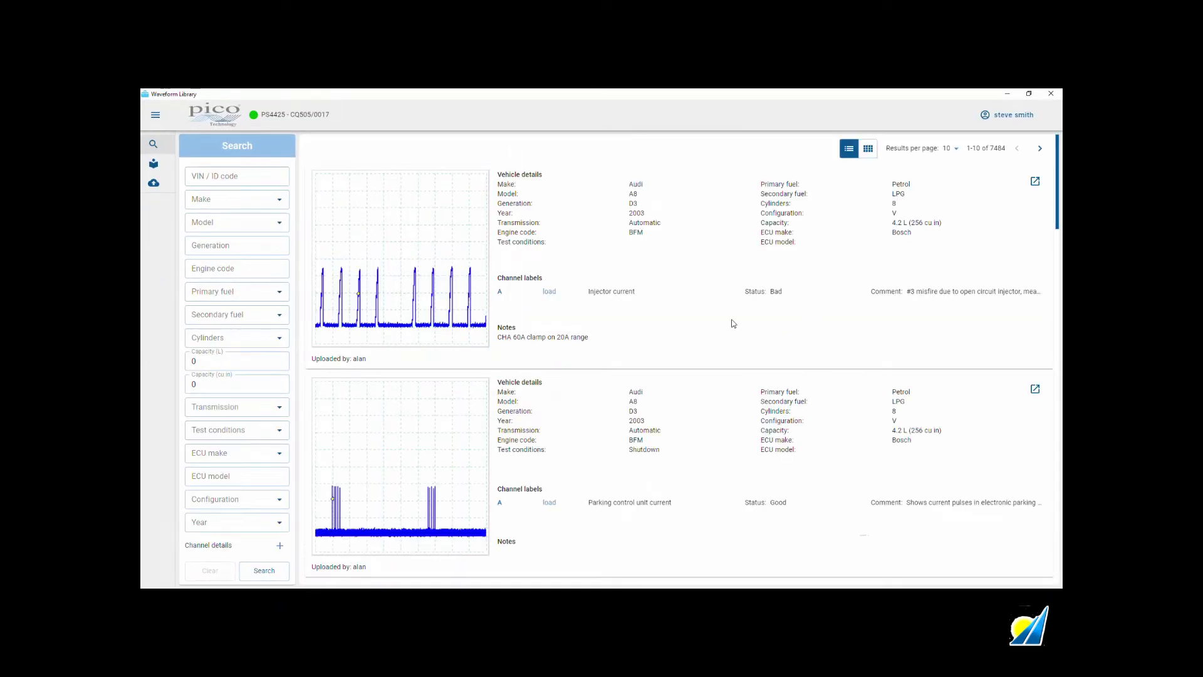
{"action": "left_click", "coordinate": [232, 200]}
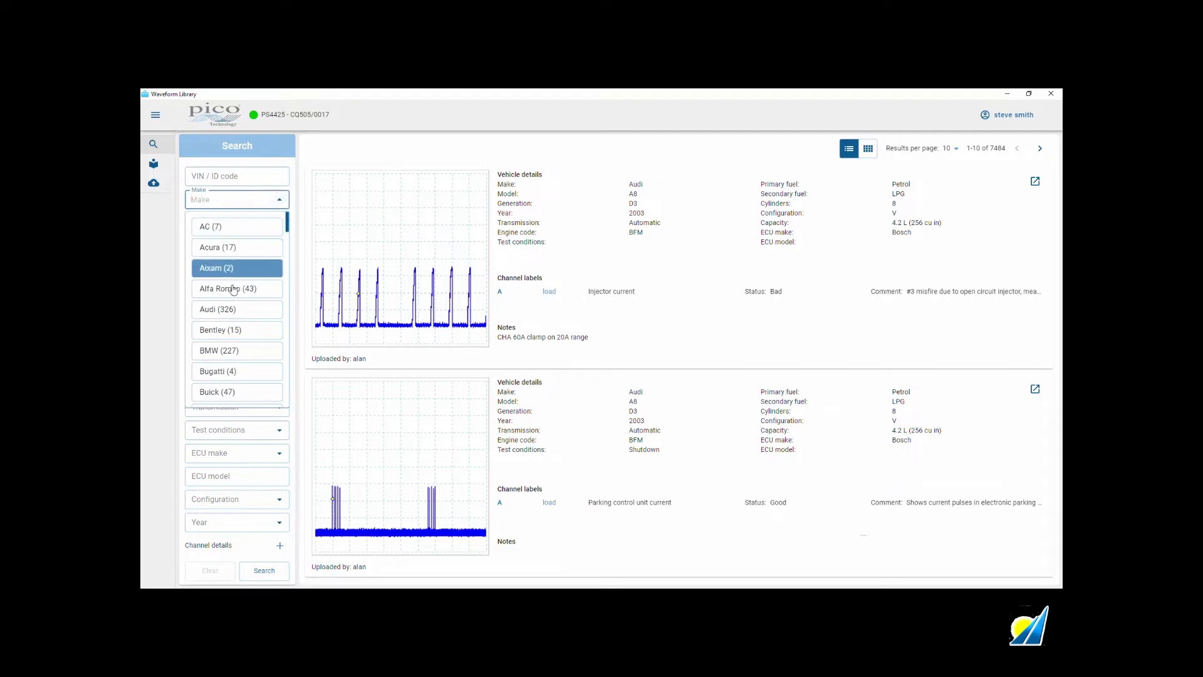
{"action": "left_click", "coordinate": [229, 350]}
{"action": "left_click", "coordinate": [276, 223]}
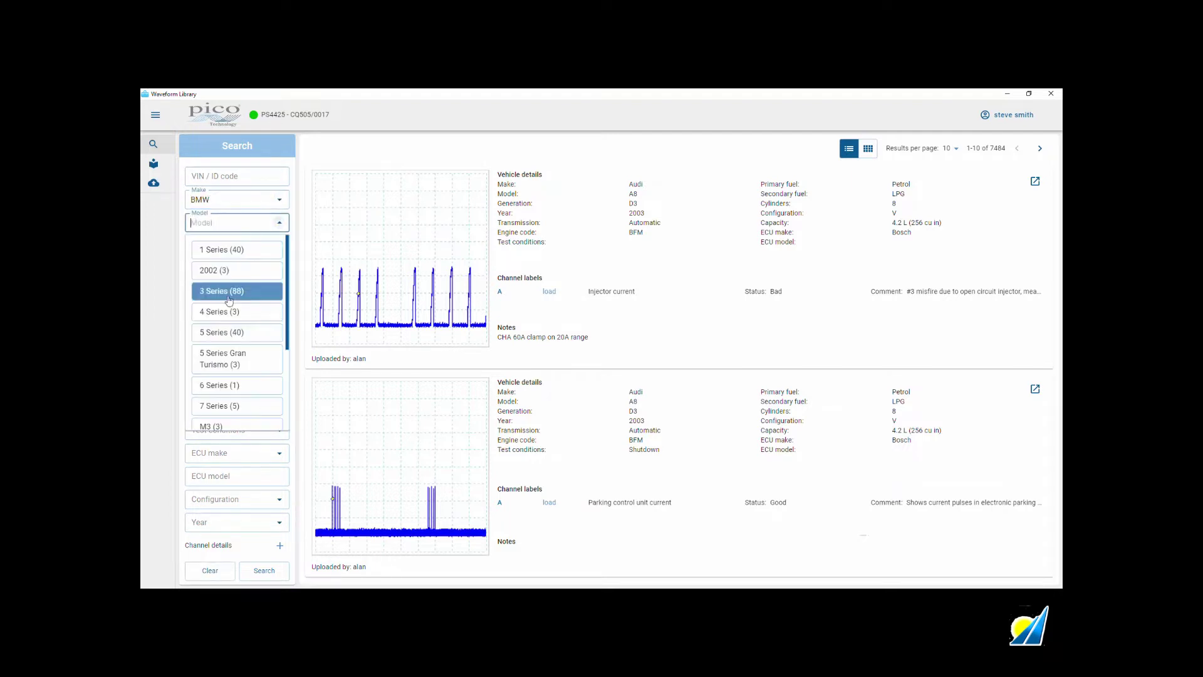
{"action": "left_click", "coordinate": [229, 294]}
- Add filters for 4 cylinders and Diesel as the primary fuel, and run the waveform search
{"action": "left_click", "coordinate": [279, 339]}
{"action": "left_click", "coordinate": [237, 364]}
{"action": "left_click", "coordinate": [278, 291]}
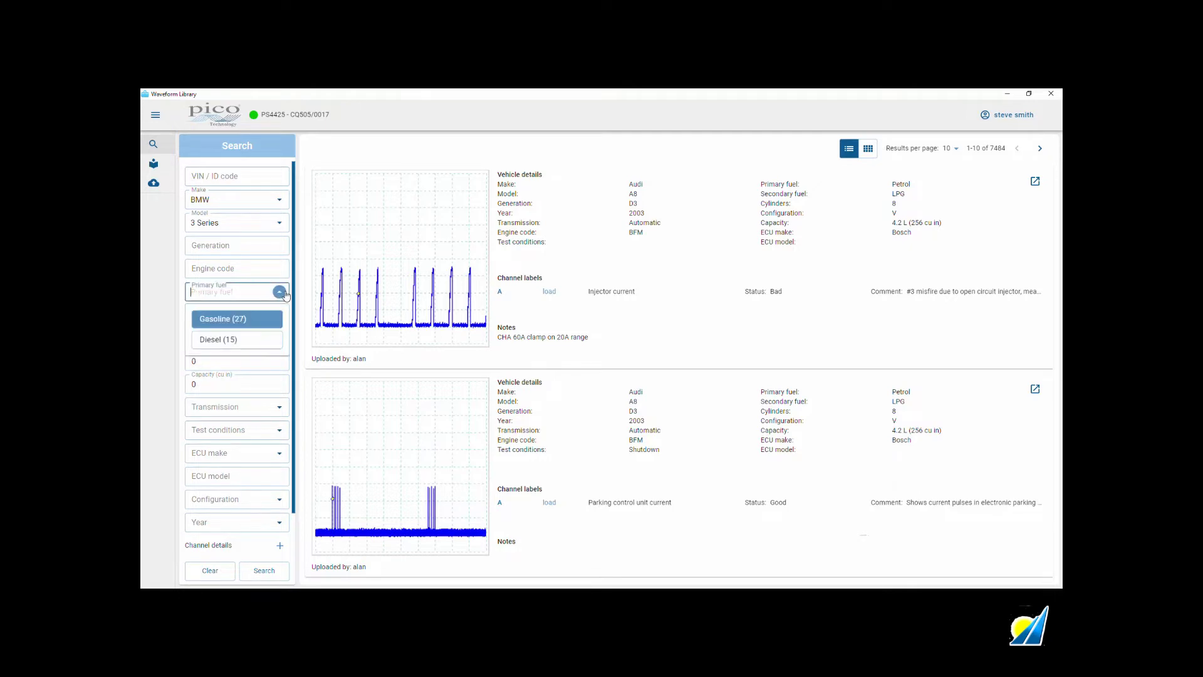
{"action": "left_click", "coordinate": [219, 339]}
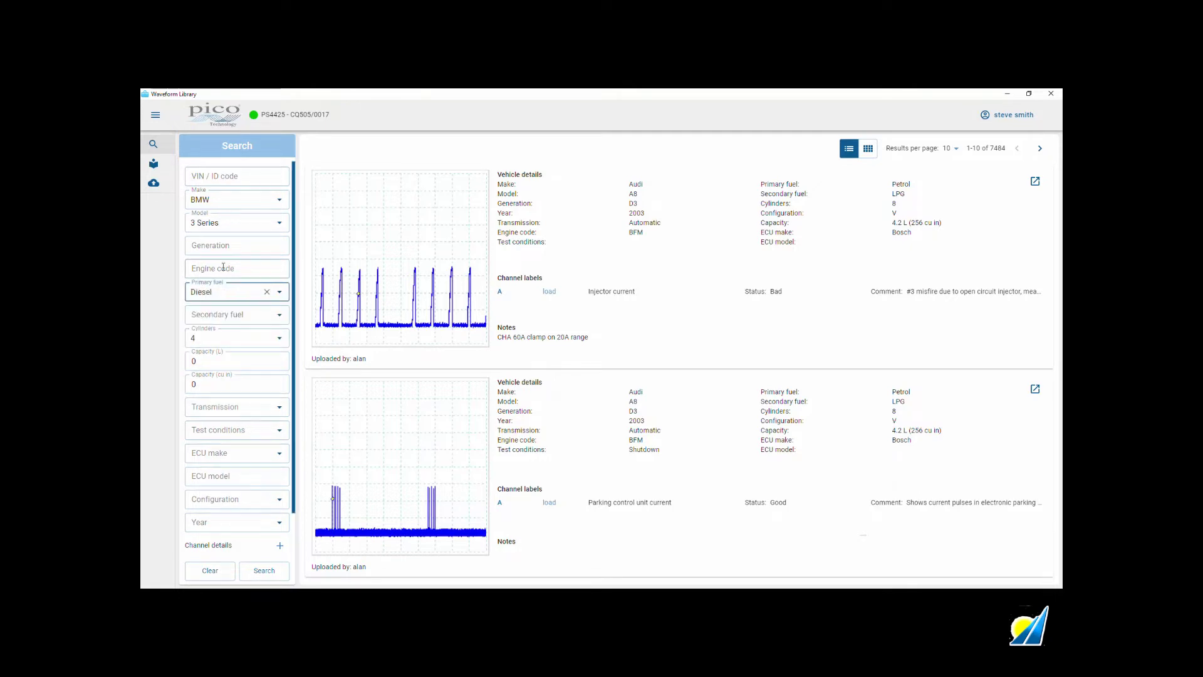
{"action": "left_click", "coordinate": [264, 570]}
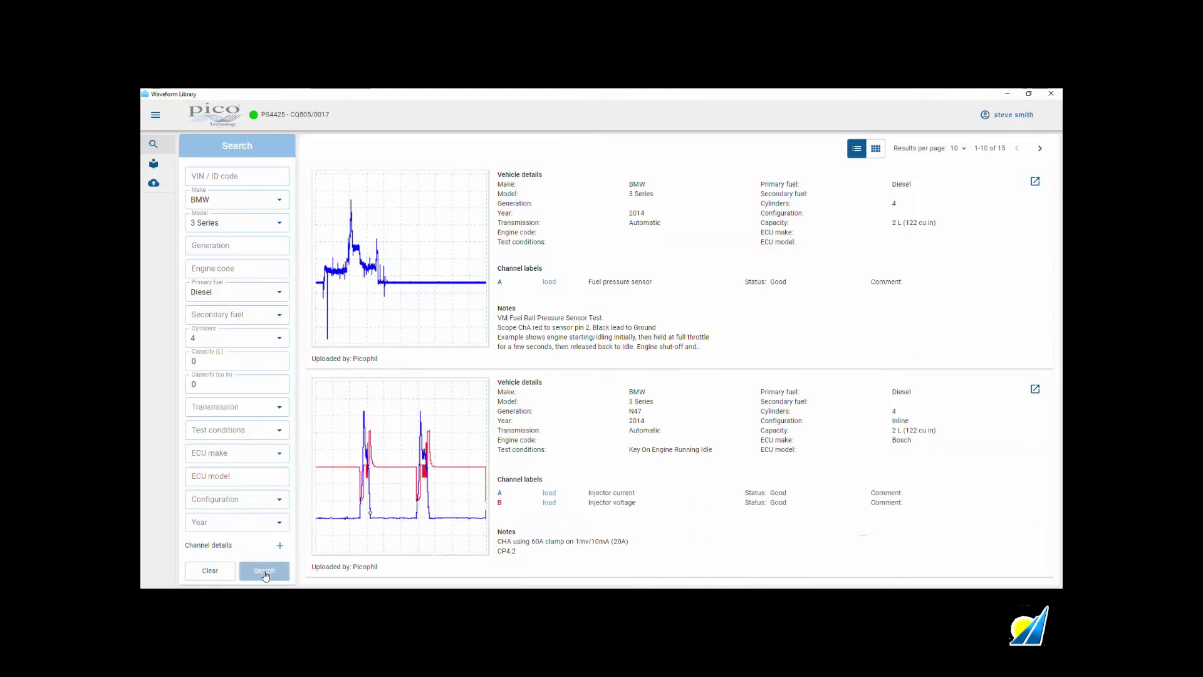
- Show the results as a grid and load channels A, B and D of the 2012 camshaft, injector and crankshaft capture as reference waveforms
{"action": "left_click", "coordinate": [875, 149]}
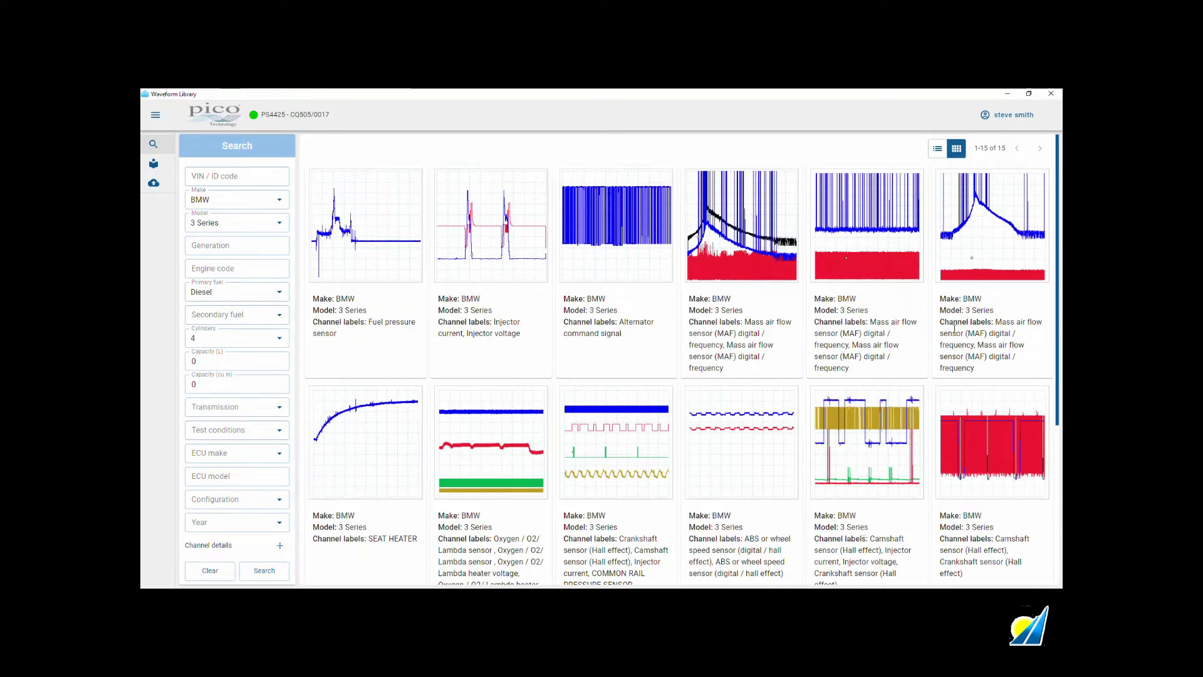
{"action": "scroll", "coordinate": [846, 505], "scroll_direction": "down", "scroll_amount": 1}
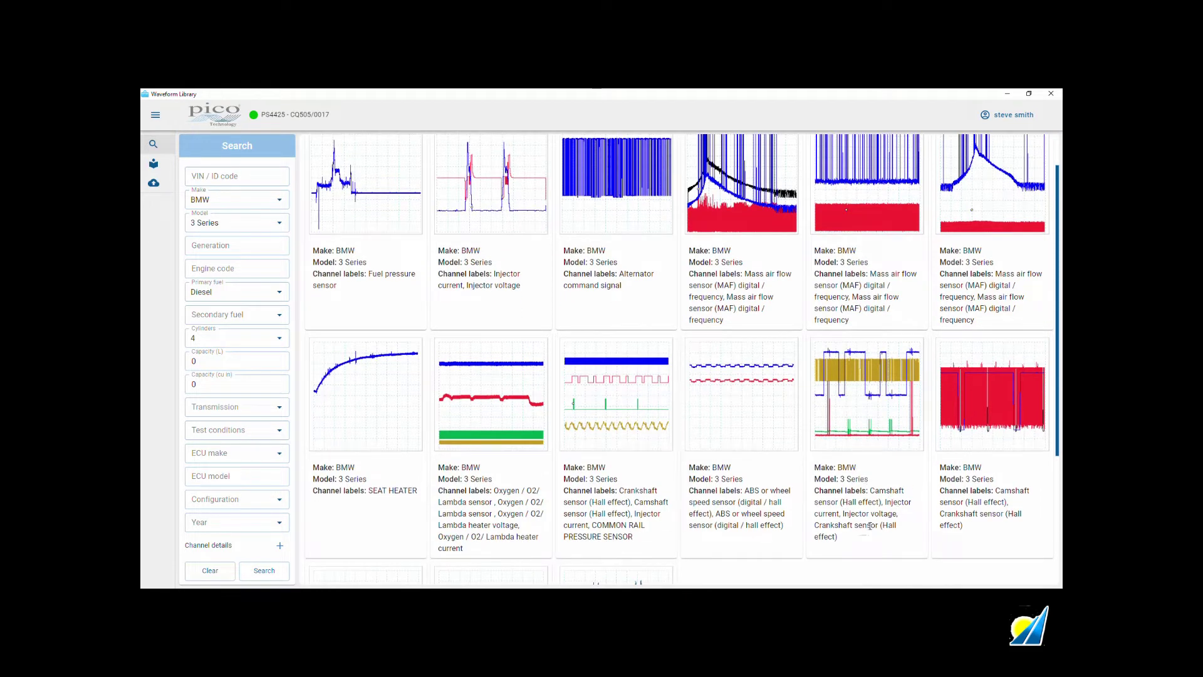
{"action": "left_click", "coordinate": [873, 417]}
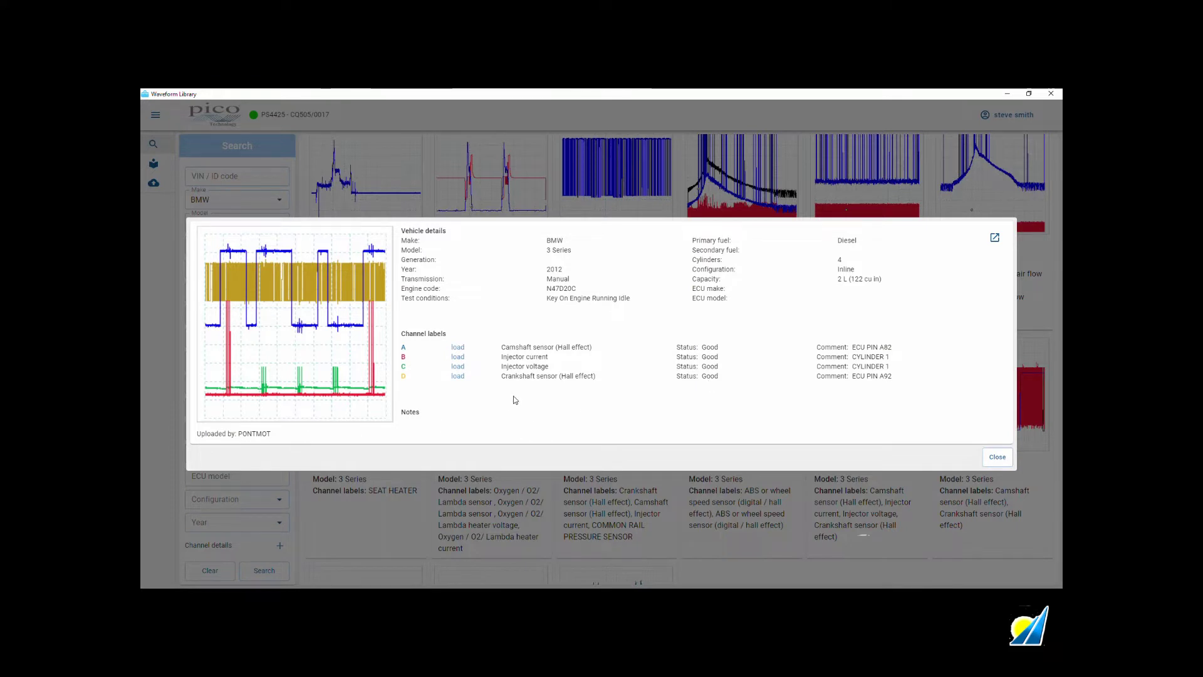
{"action": "left_click", "coordinate": [453, 348]}
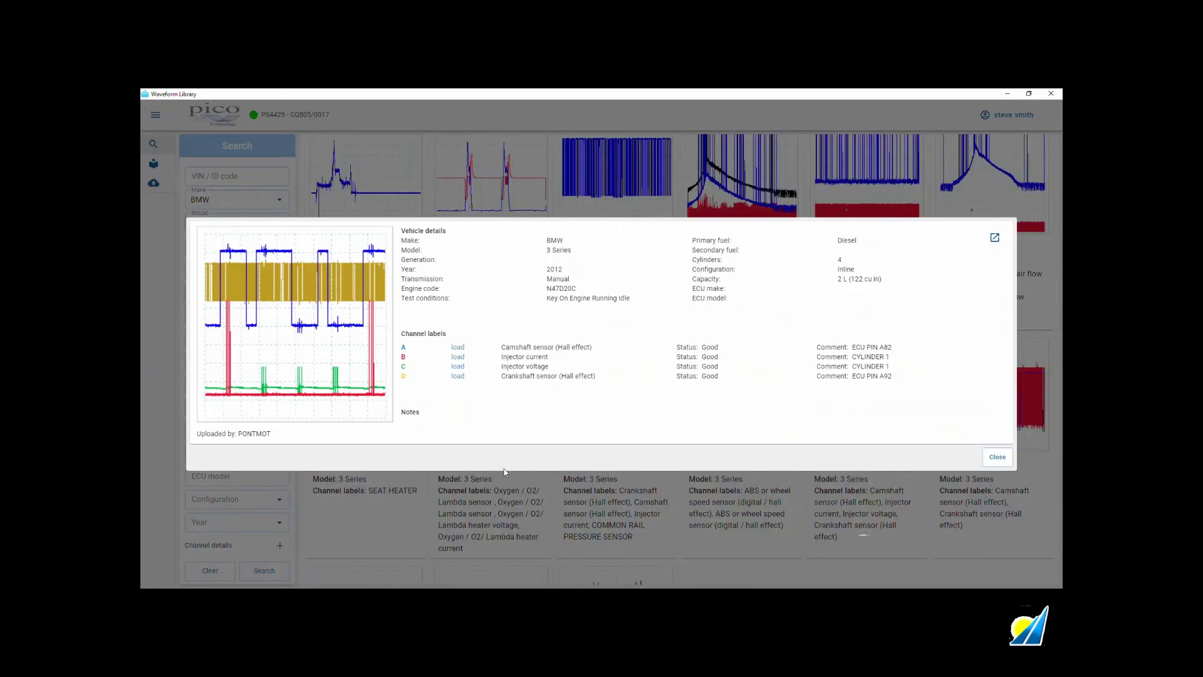
{"action": "left_click", "coordinate": [458, 356]}
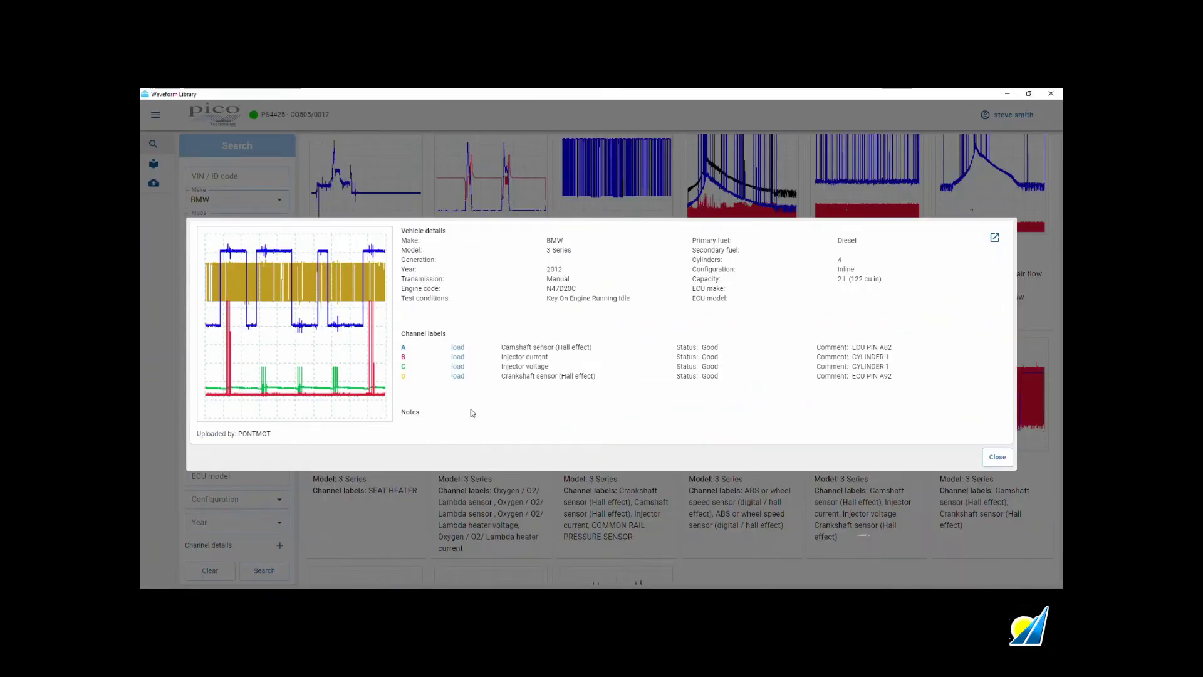
{"action": "left_click", "coordinate": [458, 376]}
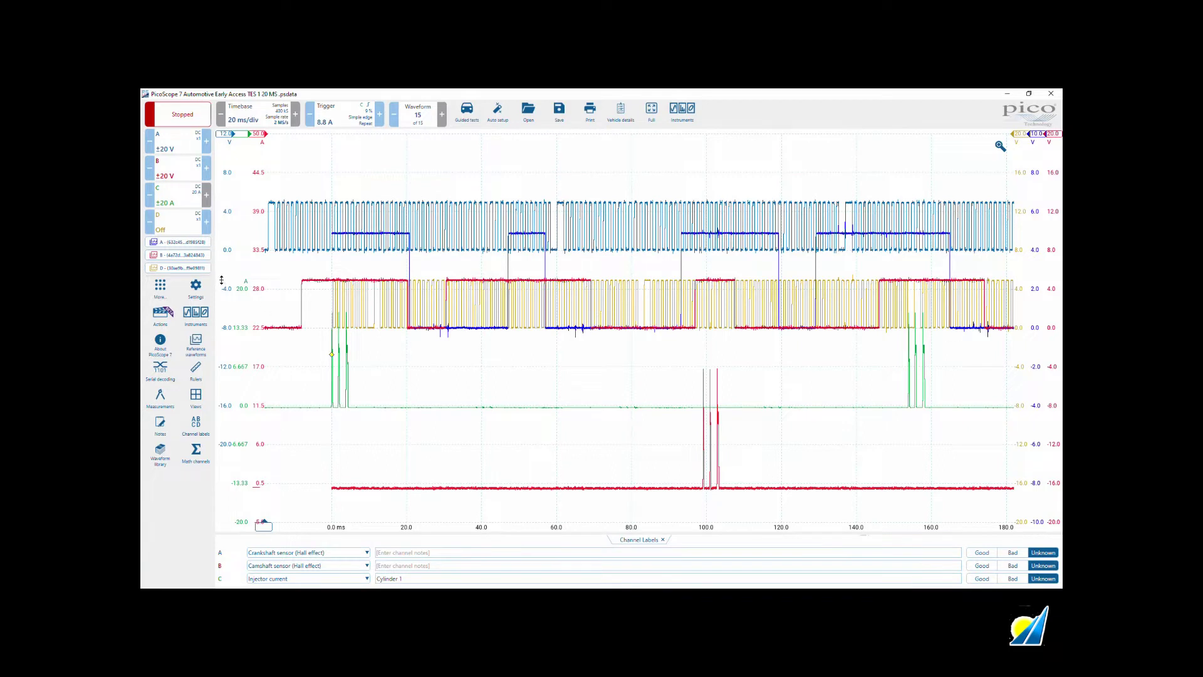
- Move the live crankshaft, camshaft and injector traces up, and the reference injector current trace down
{"action": "left_click_drag", "start_coordinate": [221, 281], "coordinate": [223, 248]}
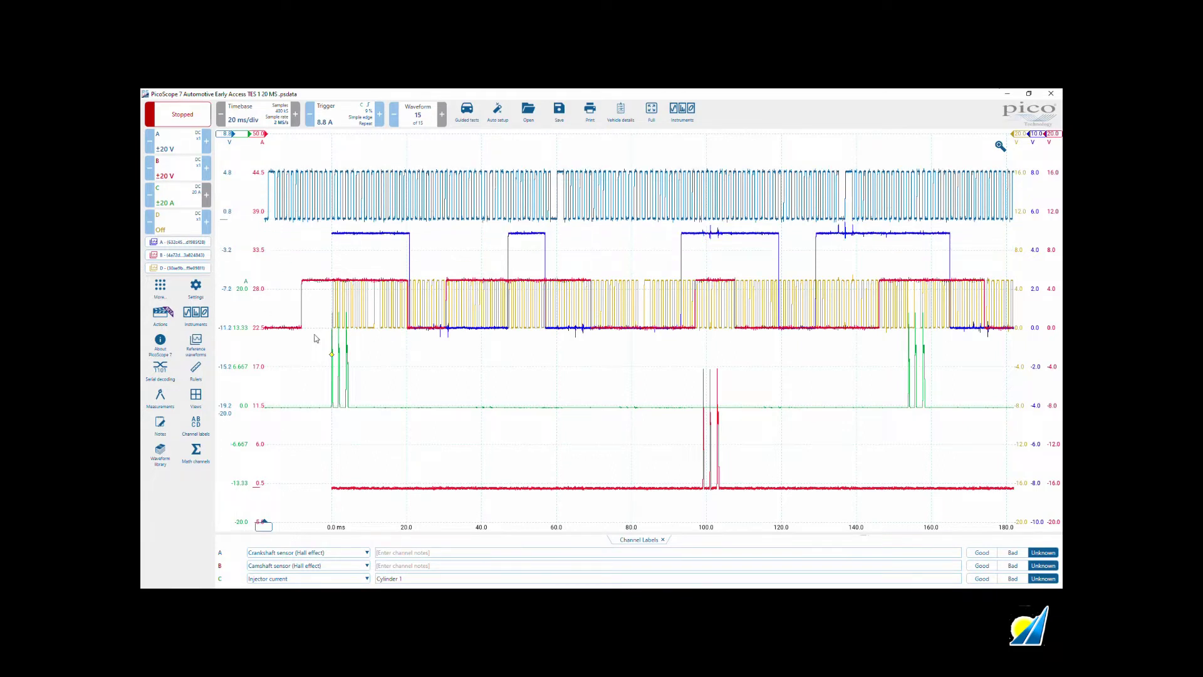
{"action": "mouse_move", "coordinate": [259, 342]}
{"action": "left_mouse_down"}
{"action": "mouse_move", "coordinate": [262, 319]}
{"action": "mouse_move", "coordinate": [257, 362]}
{"action": "left_mouse_up"}
{"action": "left_click_drag", "start_coordinate": [1060, 358], "coordinate": [1060, 315]}
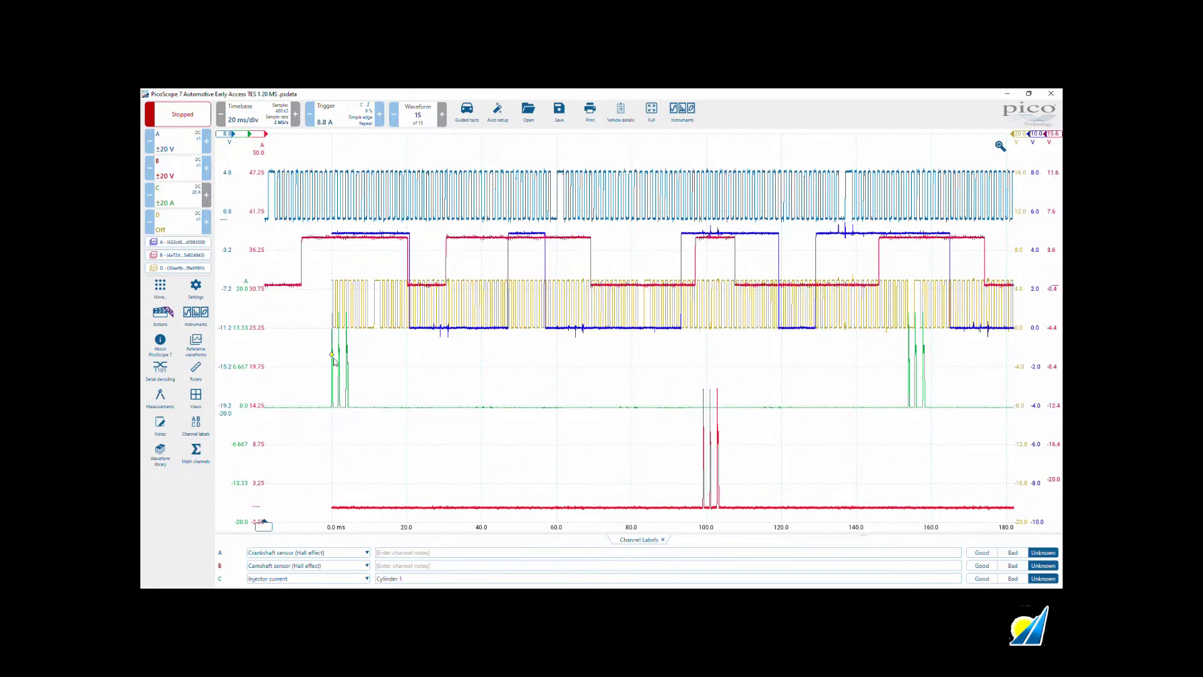
{"action": "left_click_drag", "start_coordinate": [243, 404], "coordinate": [243, 354]}
- Arrange the reference crankshaft, camshaft and injector current traces in the lower half of the graph, clear of the live traces
{"action": "left_click_drag", "start_coordinate": [1030, 346], "coordinate": [1016, 460]}
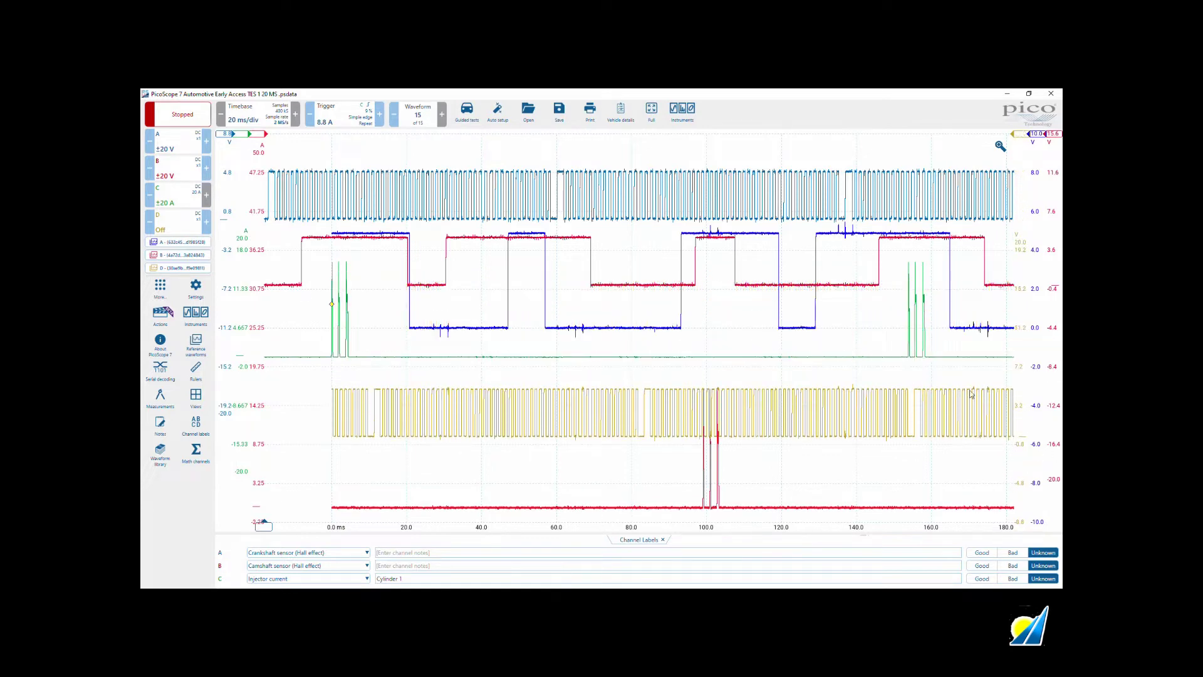
{"action": "left_click_drag", "start_coordinate": [1034, 288], "coordinate": [1034, 453]}
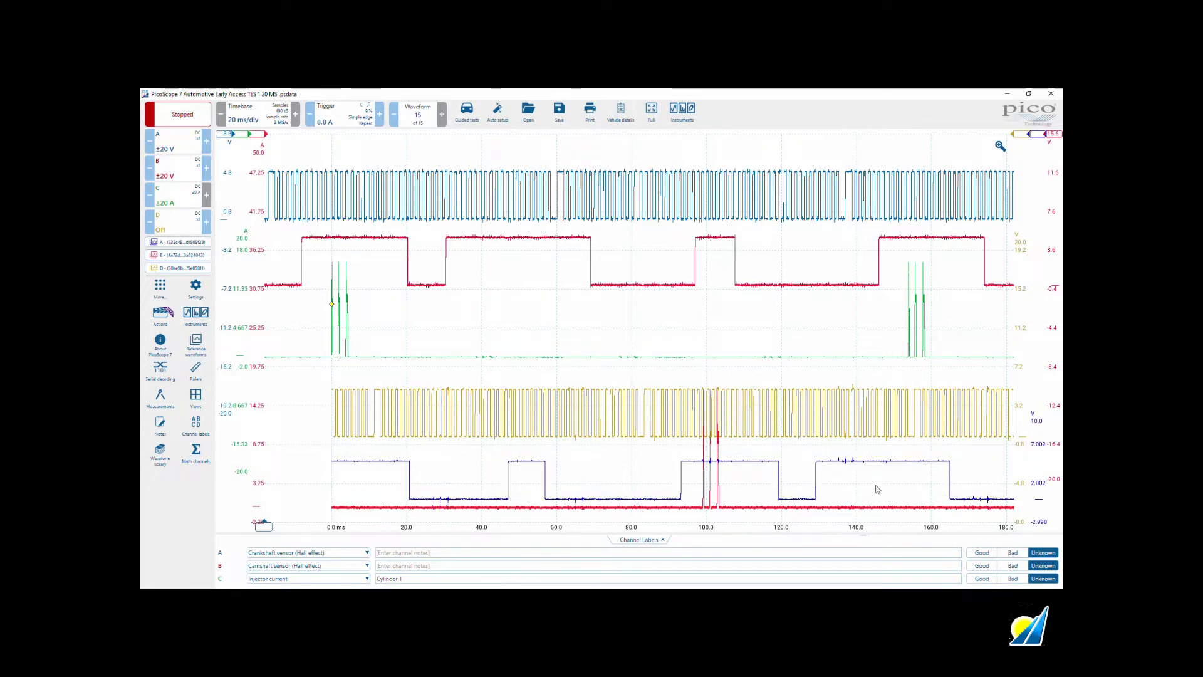
{"action": "left_click_drag", "start_coordinate": [266, 470], "coordinate": [260, 499]}
{"action": "left_click_drag", "start_coordinate": [1031, 400], "coordinate": [1026, 381]}
{"action": "left_click_drag", "start_coordinate": [237, 339], "coordinate": [237, 324]}
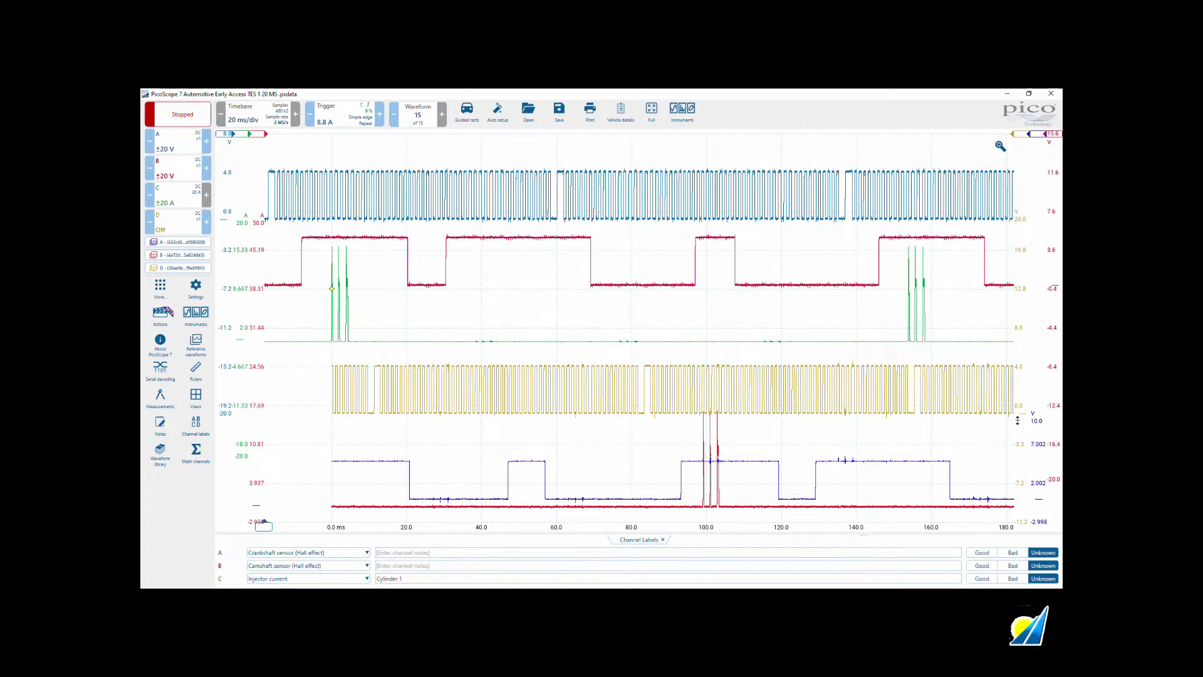
{"action": "left_click_drag", "start_coordinate": [1022, 437], "coordinate": [1022, 430]}
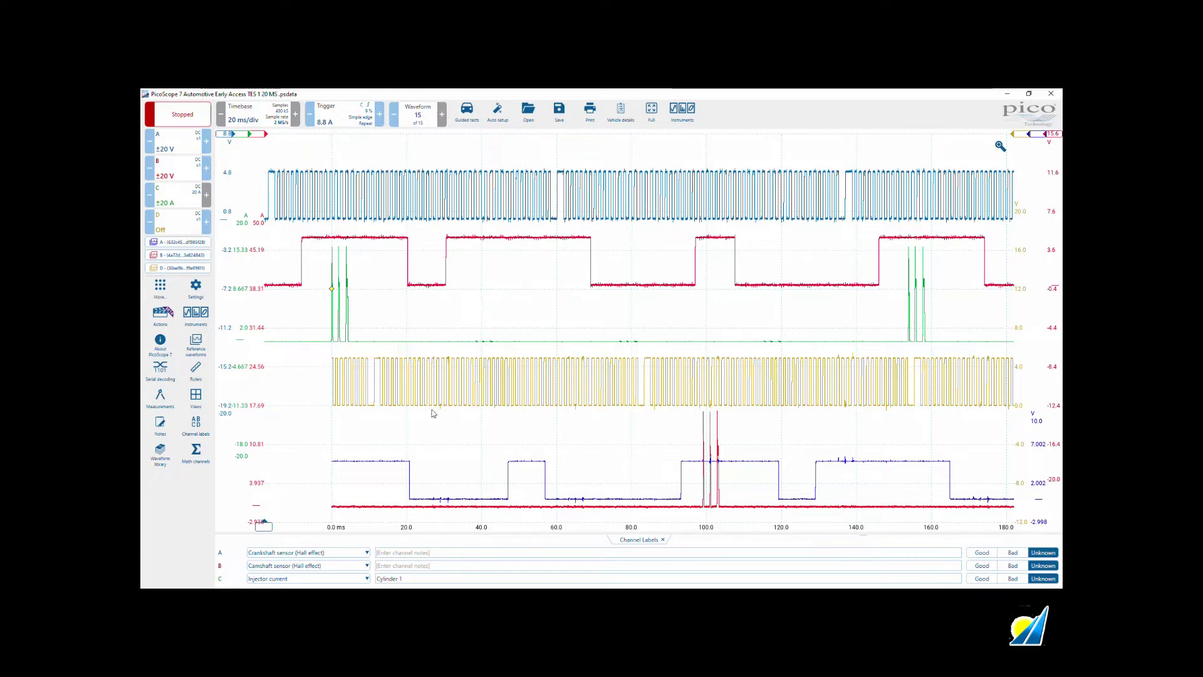
- Try stepping the delay of reference waveform D down and back up to 0 s
{"action": "left_click", "coordinate": [171, 269]}
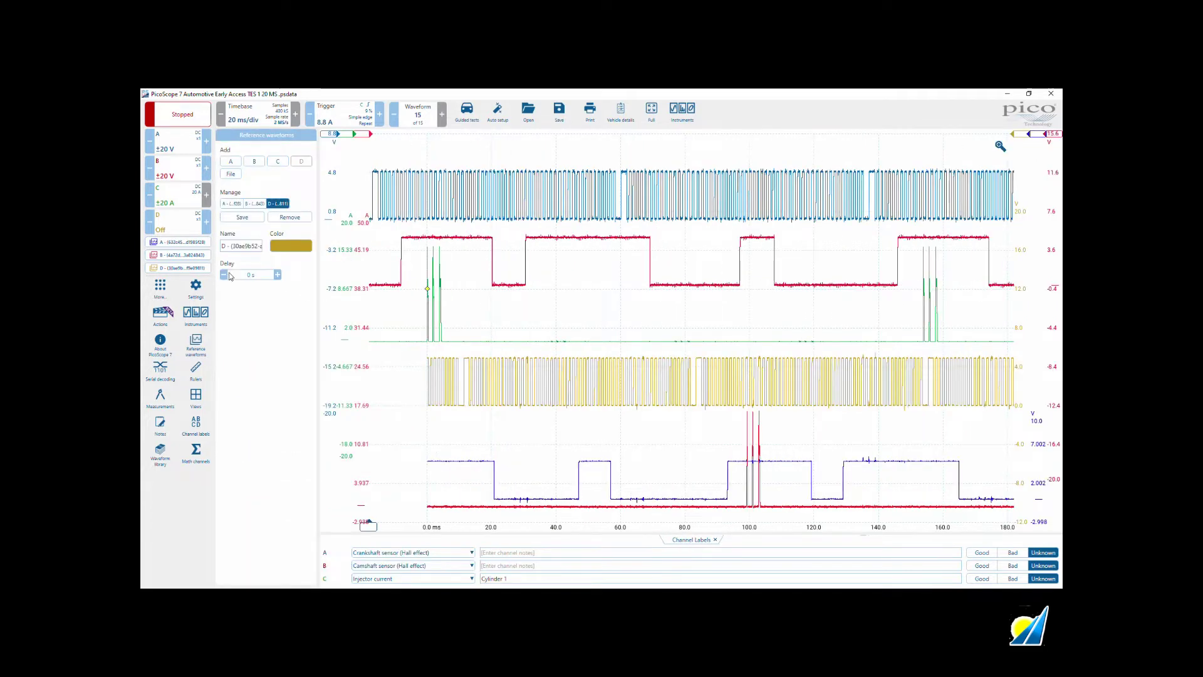
{"action": "left_click", "coordinate": [226, 276]}
{"action": "left_click", "coordinate": [225, 276]}
{"action": "left_click", "coordinate": [224, 275]}
{"action": "left_click", "coordinate": [224, 276]}
{"action": "left_click", "coordinate": [224, 275]}
{"action": "left_click", "coordinate": [278, 275]}
{"action": "left_click", "coordinate": [278, 275]}
{"action": "left_click", "coordinate": [277, 275]}
{"action": "left_click", "coordinate": [277, 275]}
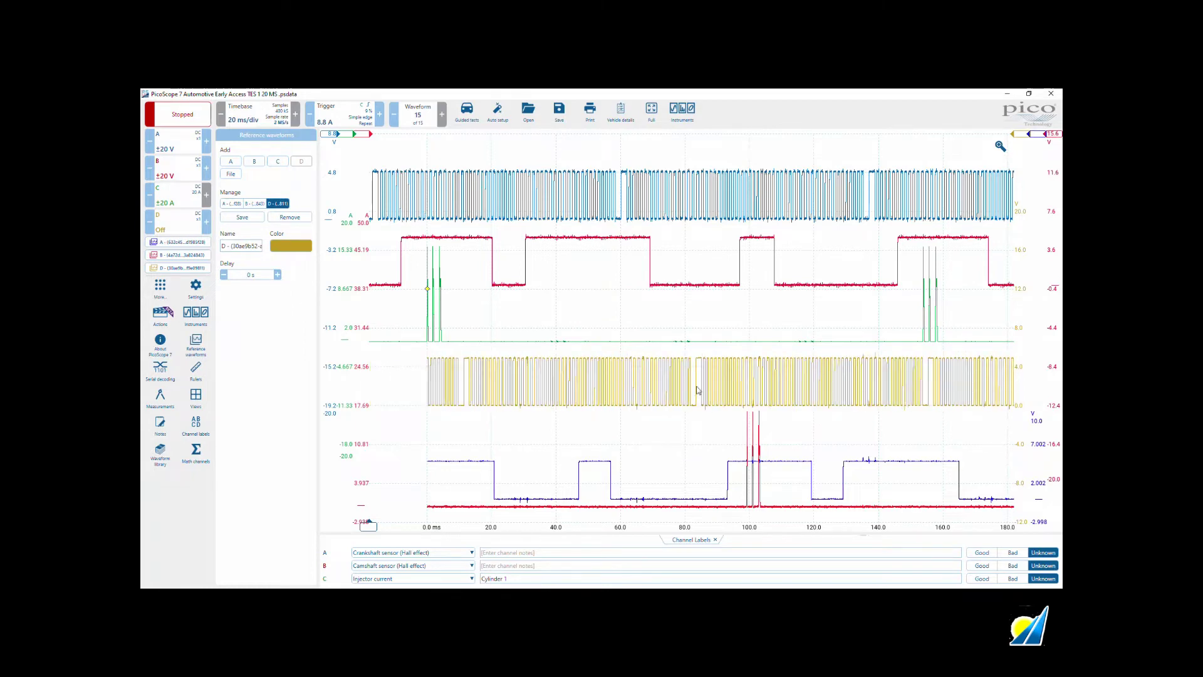
{"action": "left_click", "coordinate": [405, 409]}
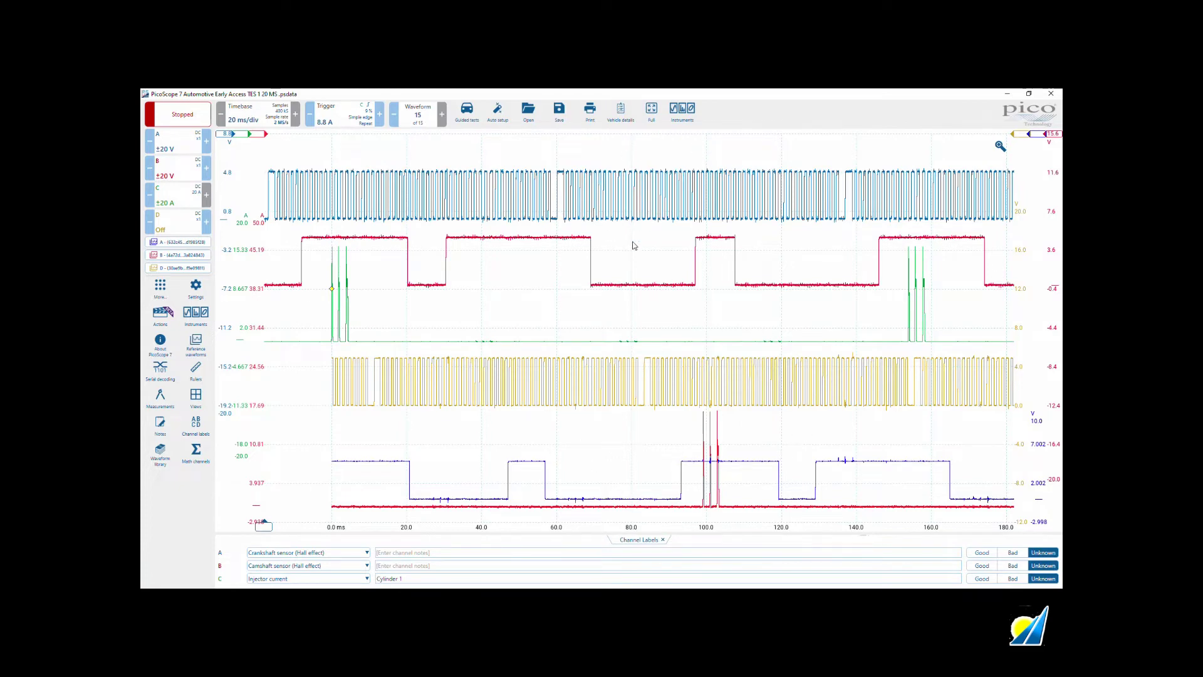
- Place time rulers on the first injector pulses of channel C and reference waveform B, and set reference B's delay to -98.97 ms
{"action": "left_click_drag", "start_coordinate": [264, 525], "coordinate": [332, 468]}
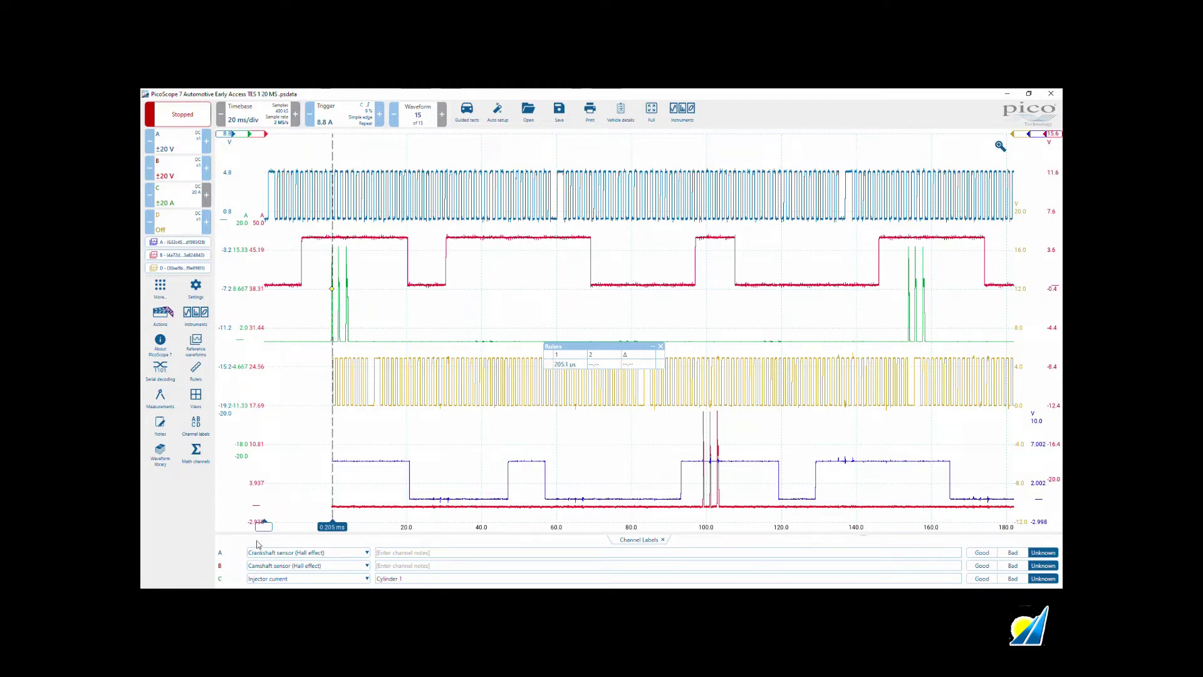
{"action": "left_click_drag", "start_coordinate": [264, 526], "coordinate": [703, 448]}
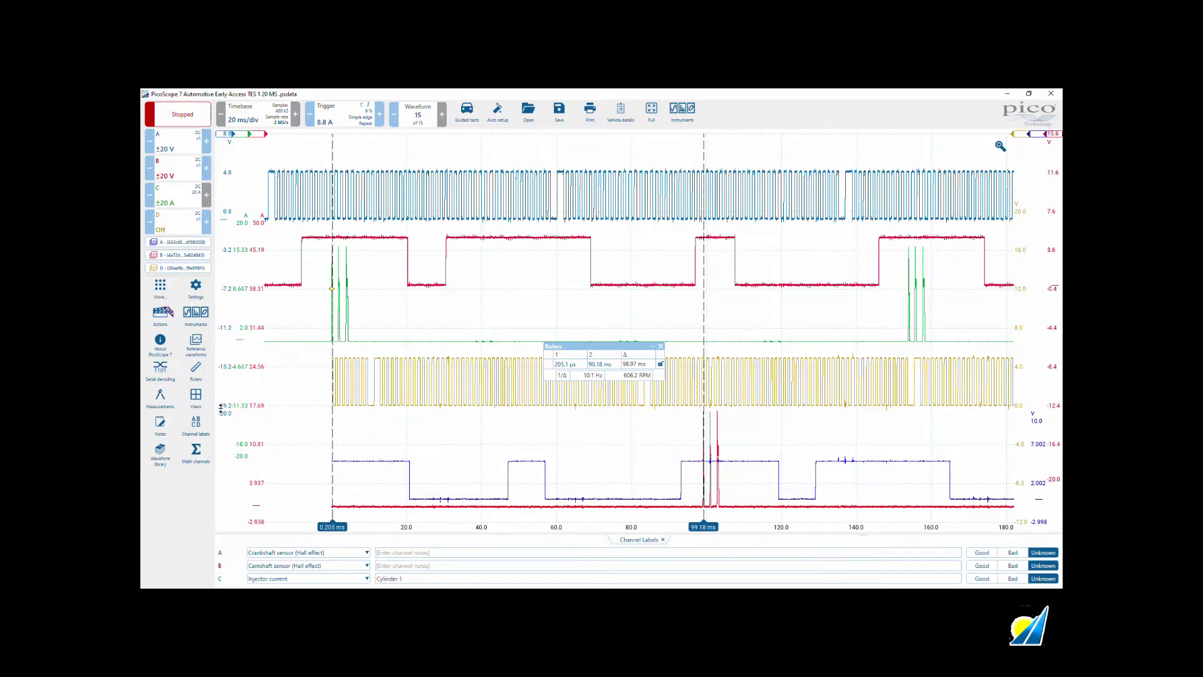
{"action": "left_click", "coordinate": [188, 256]}
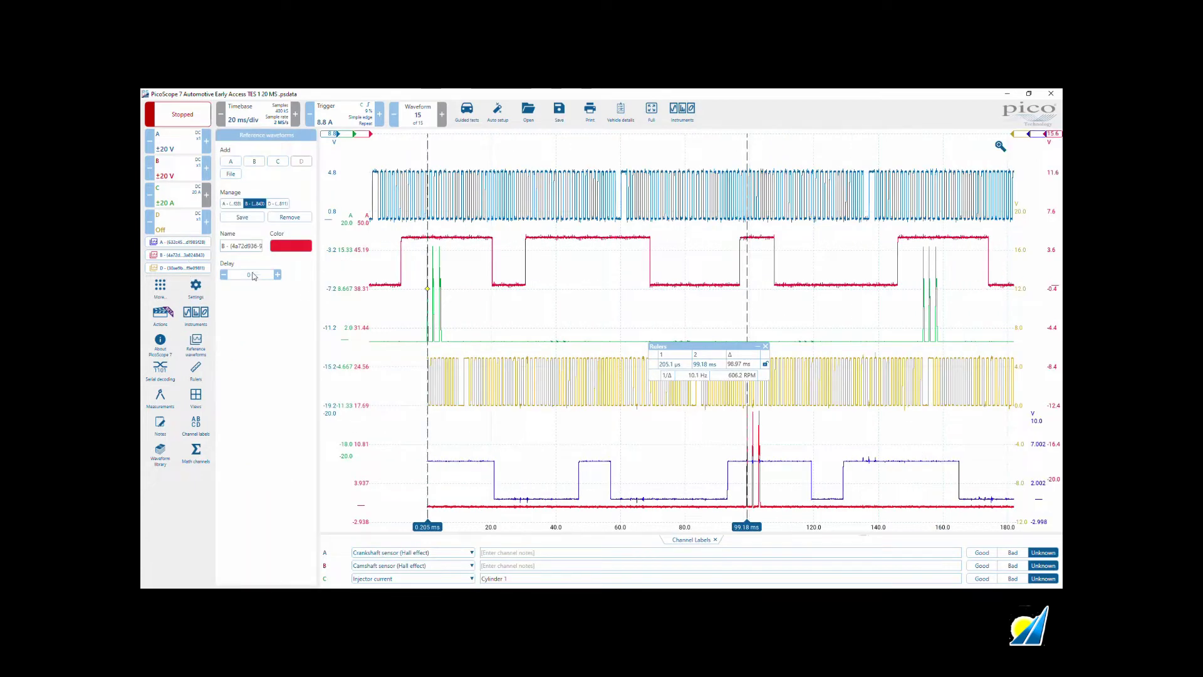
{"action": "left_click", "coordinate": [254, 275]}
{"action": "left_click", "coordinate": [193, 416]}
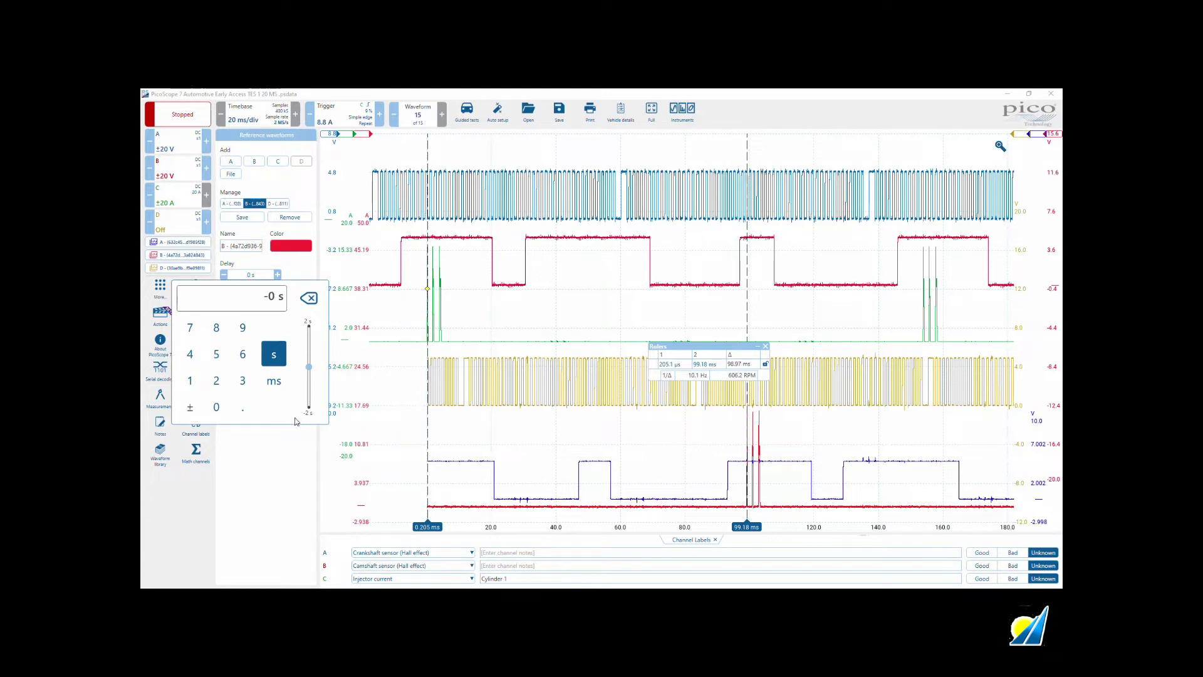
{"action": "left_click", "coordinate": [242, 327]}
{"action": "left_click", "coordinate": [216, 327]}
{"action": "left_click", "coordinate": [238, 409]}
{"action": "left_click", "coordinate": [243, 327]}
{"action": "left_click", "coordinate": [190, 327]}
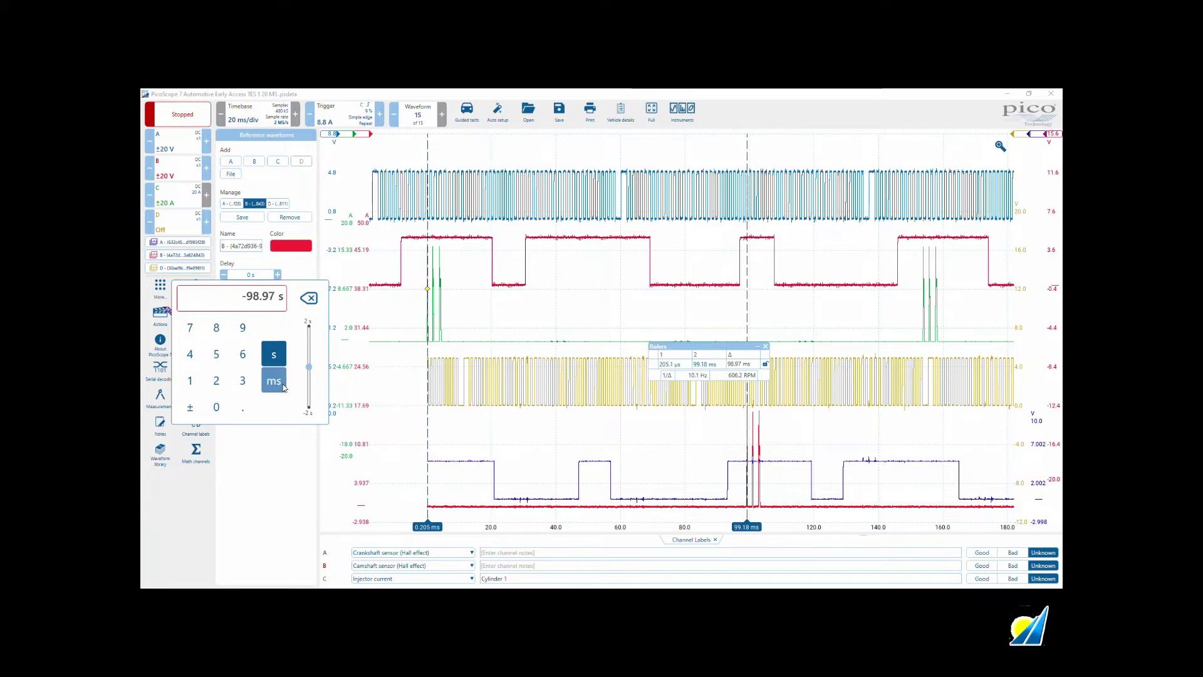
{"action": "left_click", "coordinate": [274, 381]}
{"action": "left_click", "coordinate": [470, 421]}
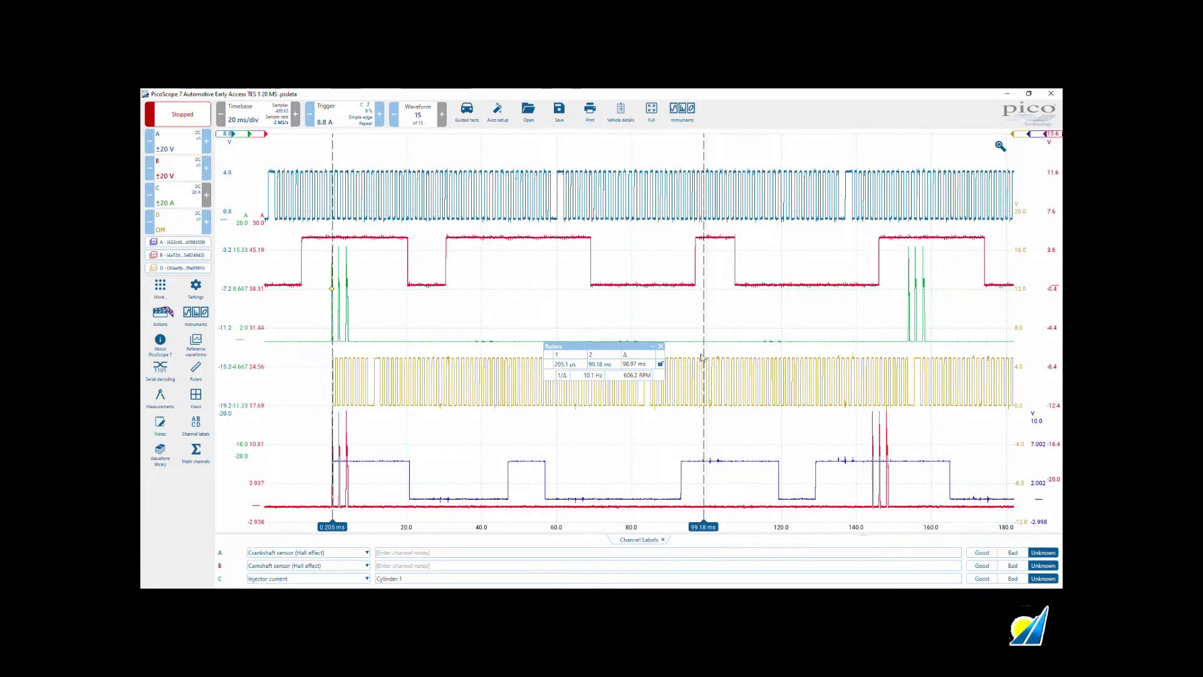
- Measure engine speed between the missing-tooth gaps of the live crankshaft trace and of reference waveform D, and clear the time rulers
{"action": "left_click_drag", "start_coordinate": [607, 353], "coordinate": [612, 424]}
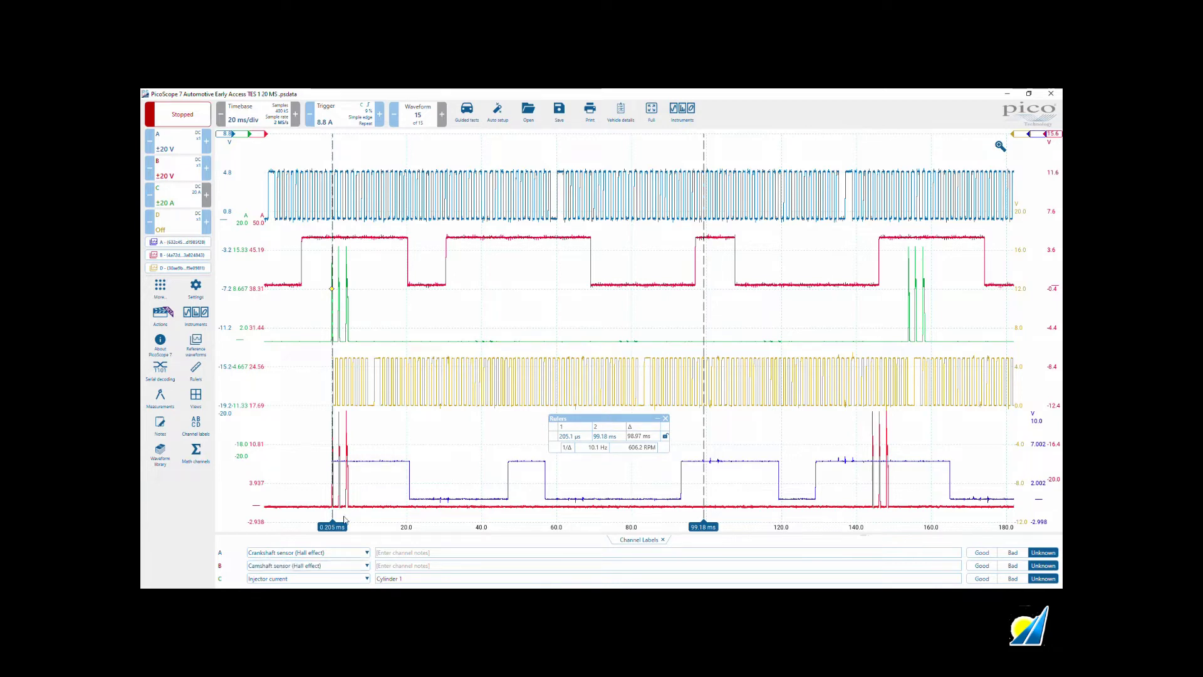
{"action": "left_click_drag", "start_coordinate": [337, 529], "coordinate": [558, 528]}
{"action": "mouse_move", "coordinate": [703, 527]}
{"action": "left_mouse_down"}
{"action": "mouse_move", "coordinate": [849, 527]}
{"action": "mouse_move", "coordinate": [845, 497]}
{"action": "left_mouse_up"}
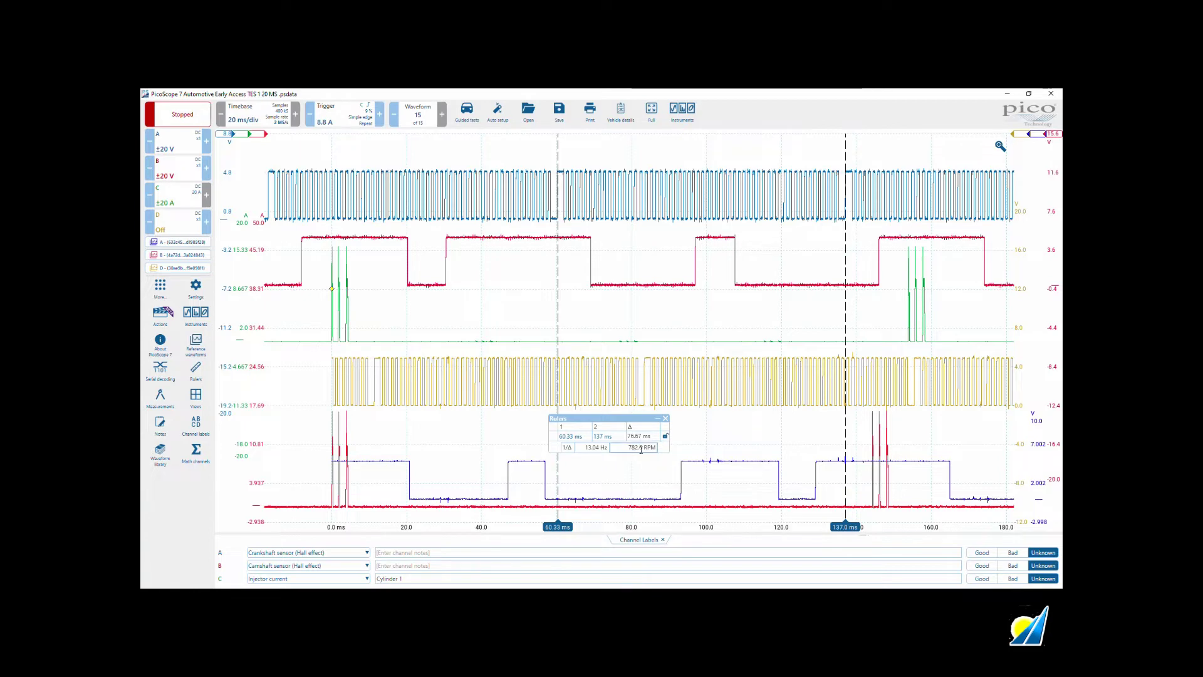
{"action": "left_click_drag", "start_coordinate": [553, 479], "coordinate": [640, 474]}
{"action": "left_click_drag", "start_coordinate": [845, 511], "coordinate": [913, 485]}
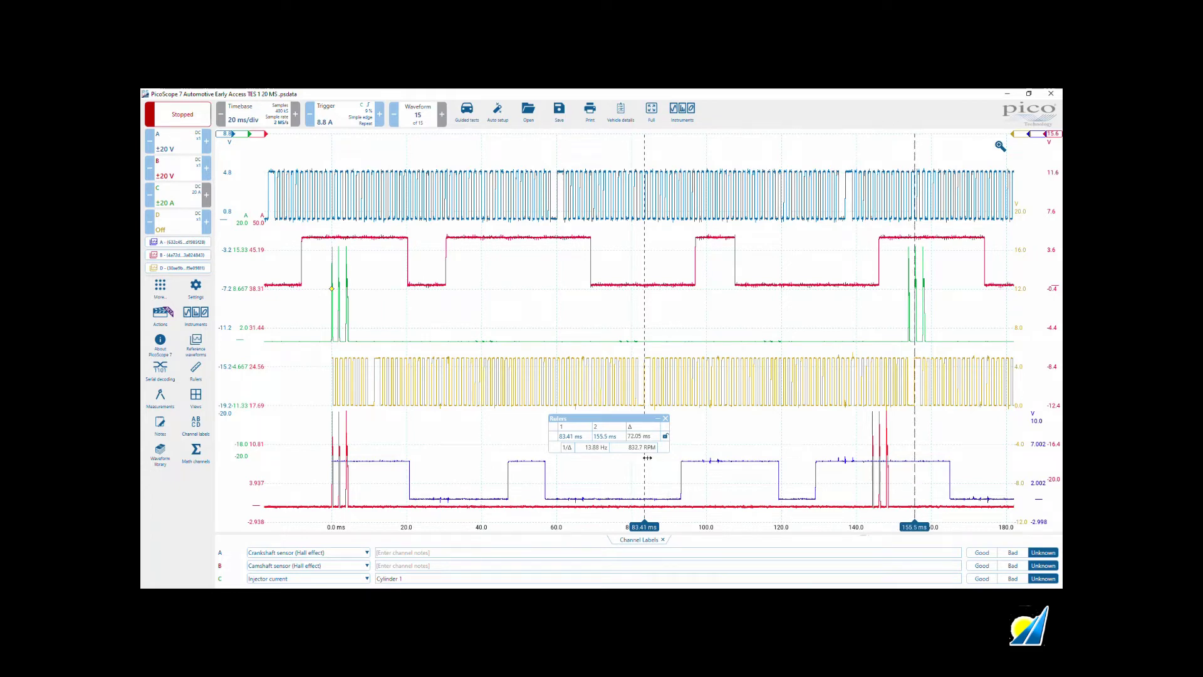
{"action": "left_click", "coordinate": [665, 418]}
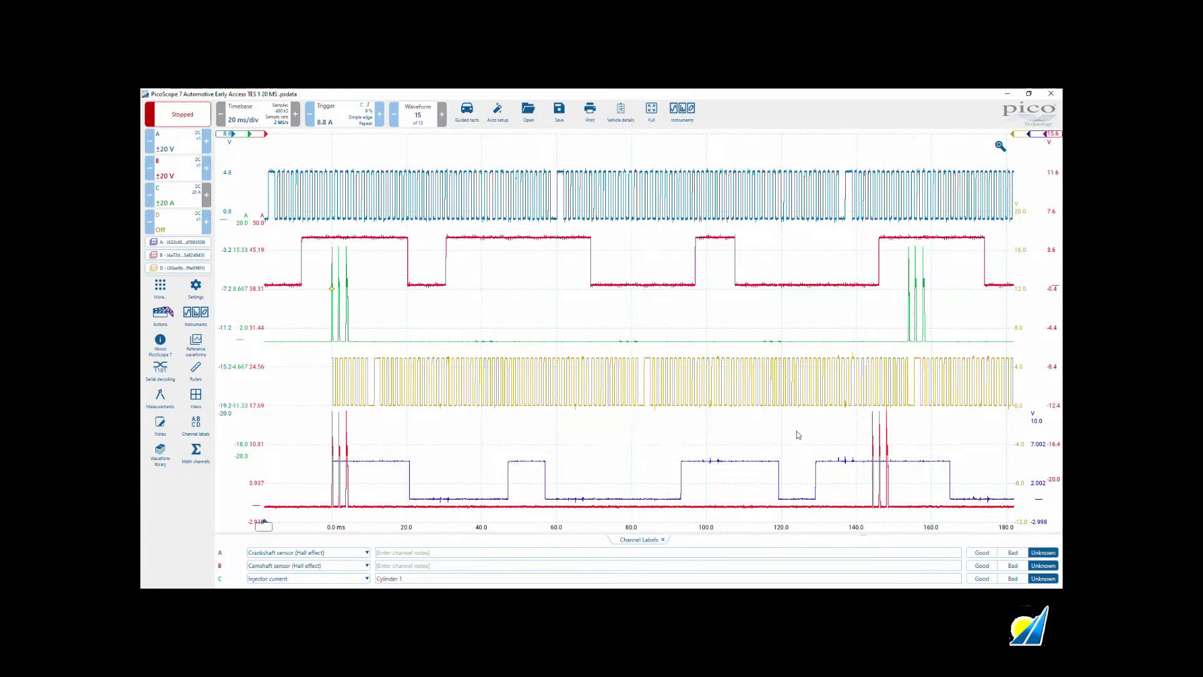
- Set the delay of reference waveform A to -98.97 ms
{"action": "left_click", "coordinate": [195, 255]}
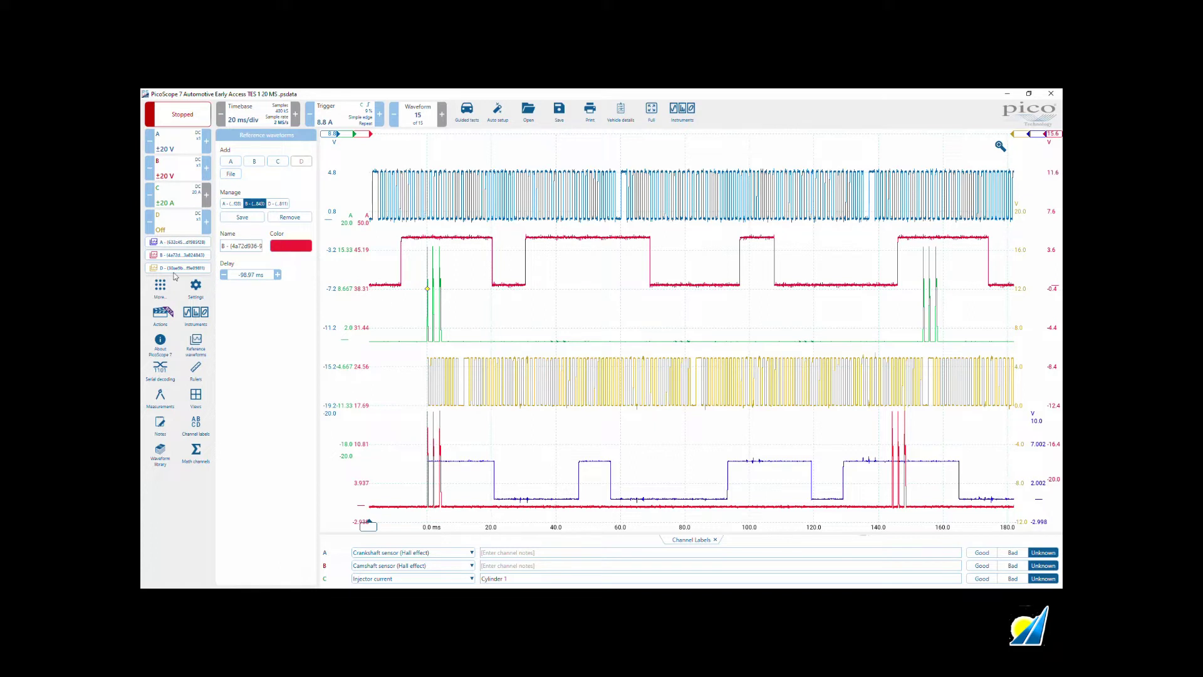
{"action": "left_click", "coordinate": [178, 242]}
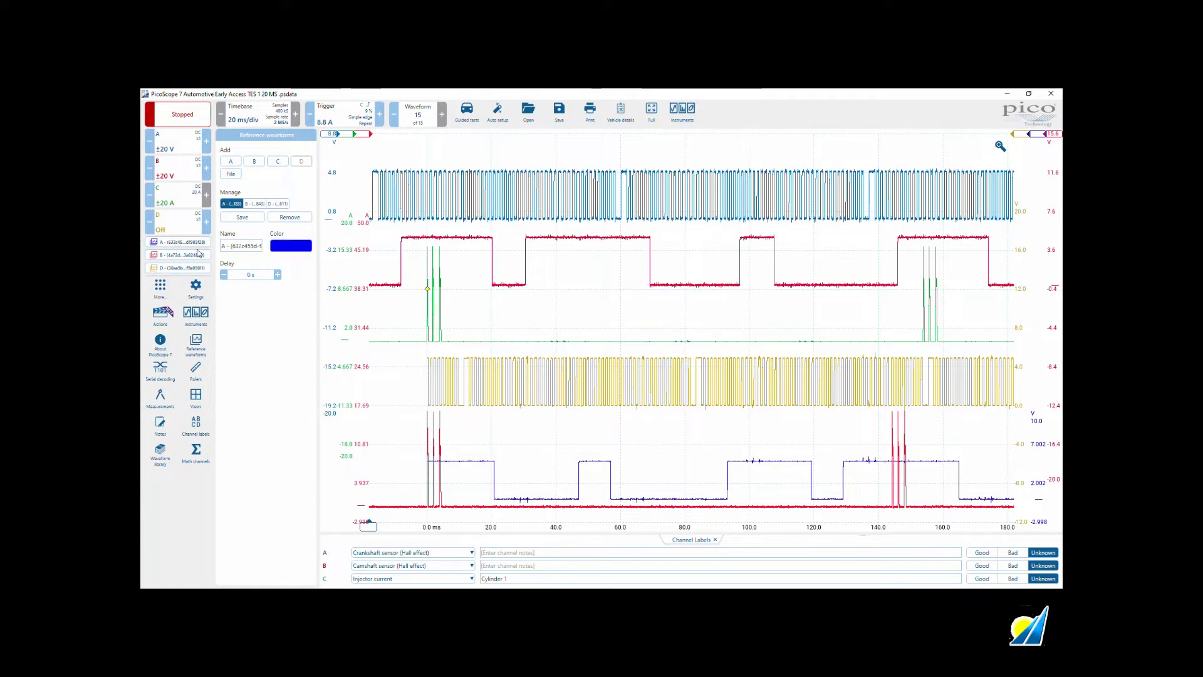
{"action": "left_click", "coordinate": [249, 276]}
{"action": "type", "text": "98.97 s"}
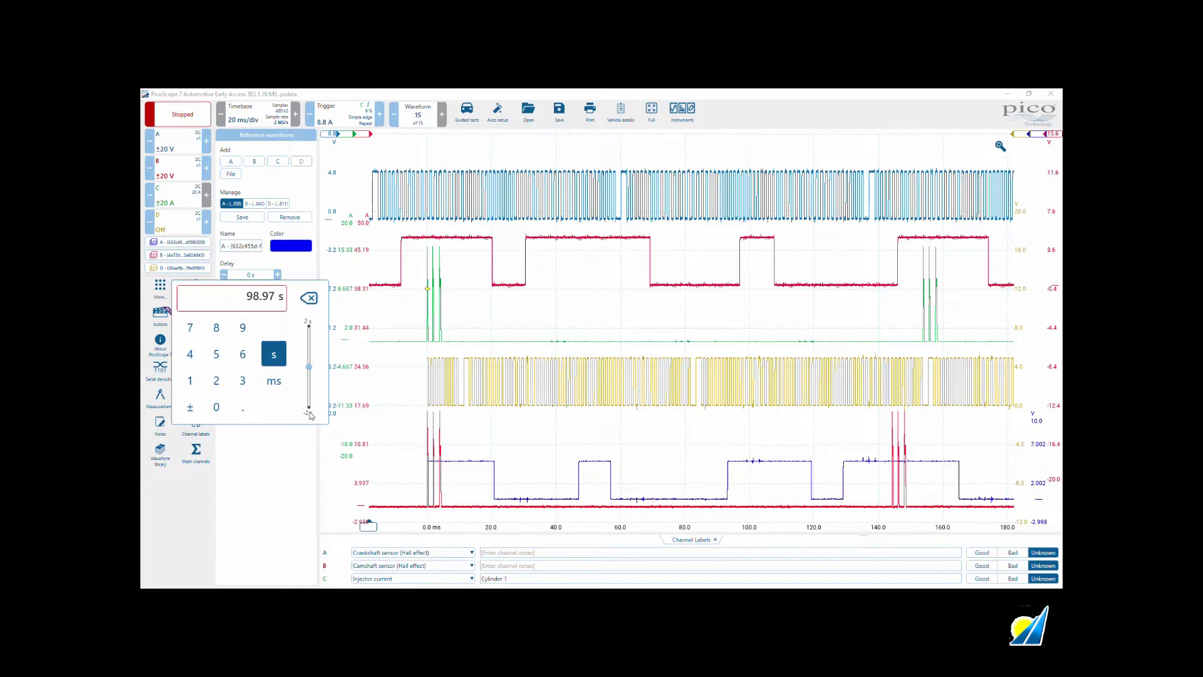
{"action": "left_click", "coordinate": [274, 381]}
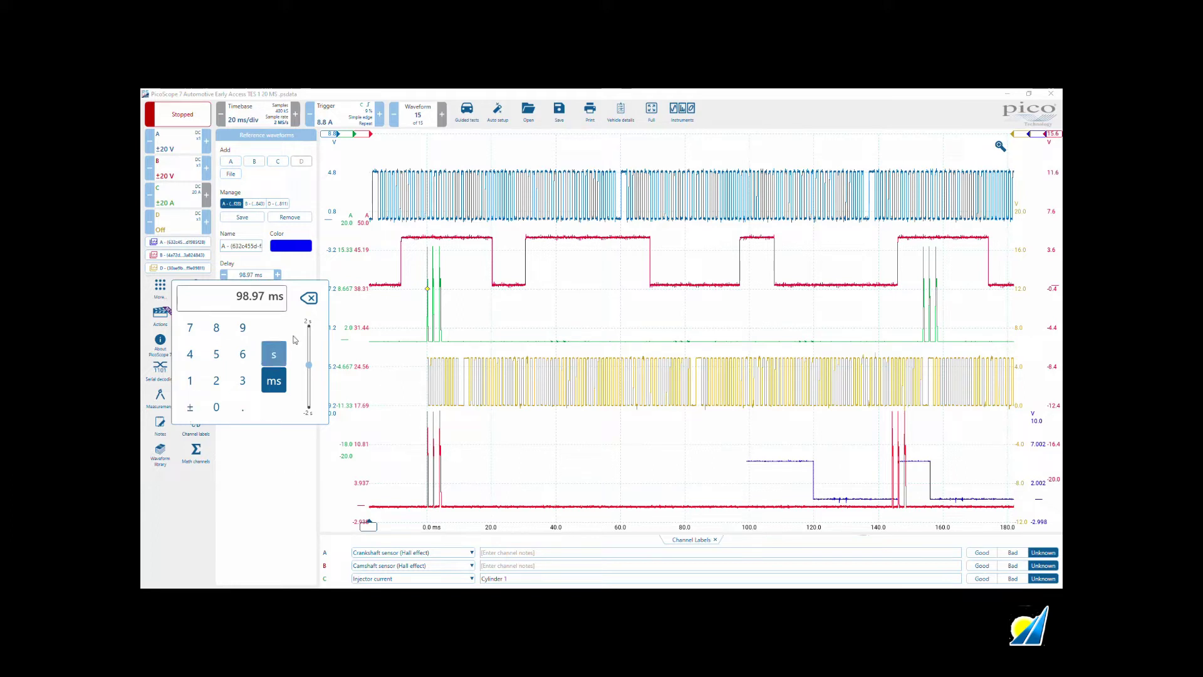
{"action": "left_click", "coordinate": [313, 298]}
{"action": "left_click", "coordinate": [309, 298]}
{"action": "left_click", "coordinate": [190, 407]}
{"action": "left_click", "coordinate": [242, 327]}
{"action": "left_click", "coordinate": [216, 327]}
{"action": "left_click", "coordinate": [242, 407]}
{"action": "left_click", "coordinate": [242, 327]}
{"action": "left_click", "coordinate": [190, 327]}
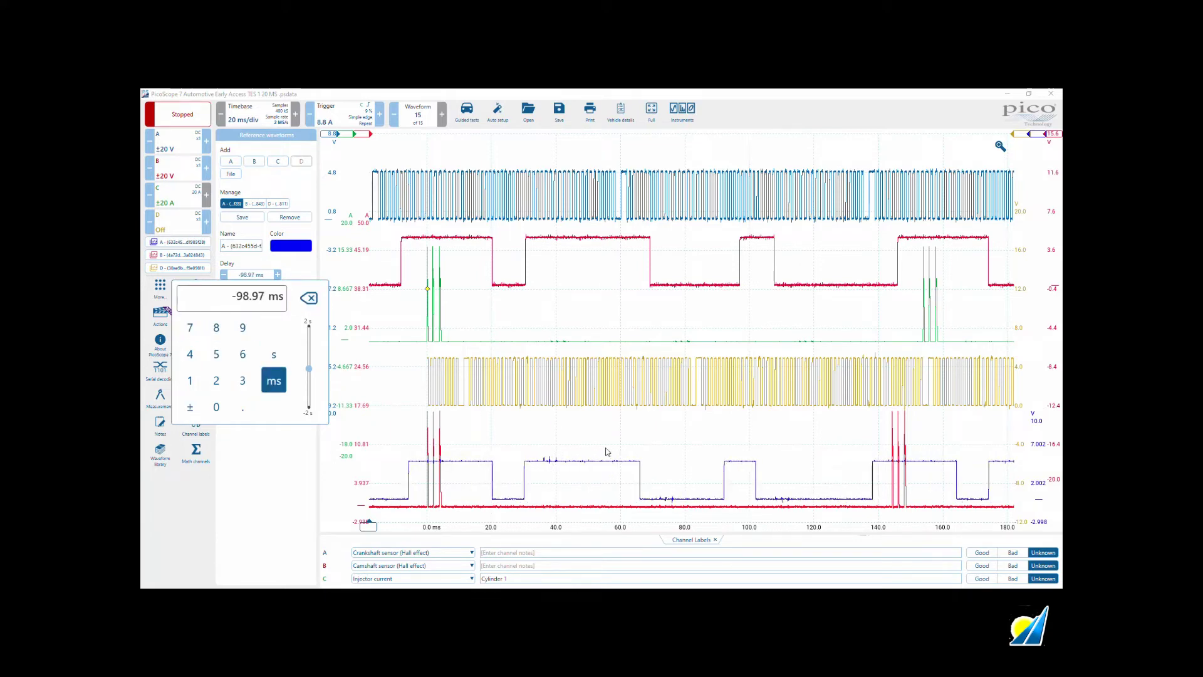
{"action": "left_click", "coordinate": [505, 435]}
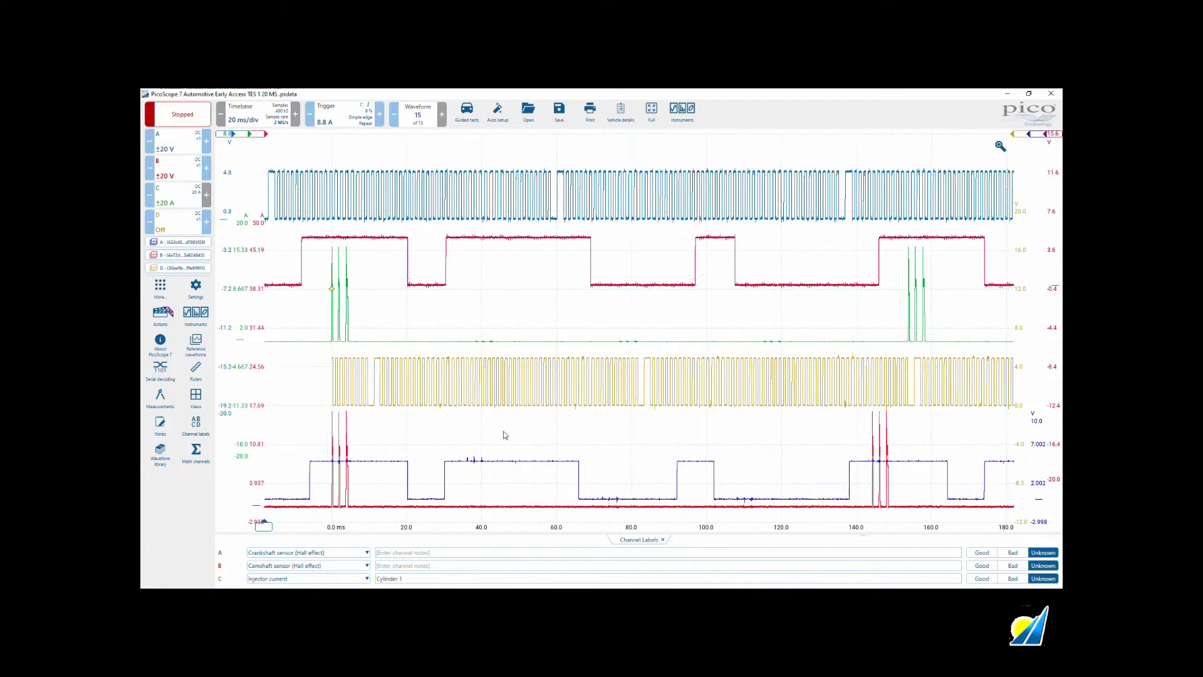
- Set the delay of reference waveform D to -98.97 ms
{"action": "left_click", "coordinate": [185, 253]}
{"action": "left_click", "coordinate": [188, 243]}
{"action": "left_click", "coordinate": [184, 268]}
{"action": "left_click", "coordinate": [261, 276]}
{"action": "left_click", "coordinate": [189, 408]}
{"action": "left_click", "coordinate": [242, 327]}
{"action": "left_click", "coordinate": [216, 327]}
{"action": "left_click", "coordinate": [242, 408]}
{"action": "left_click", "coordinate": [243, 327]}
{"action": "left_click", "coordinate": [189, 327]}
{"action": "left_click", "coordinate": [282, 383]}
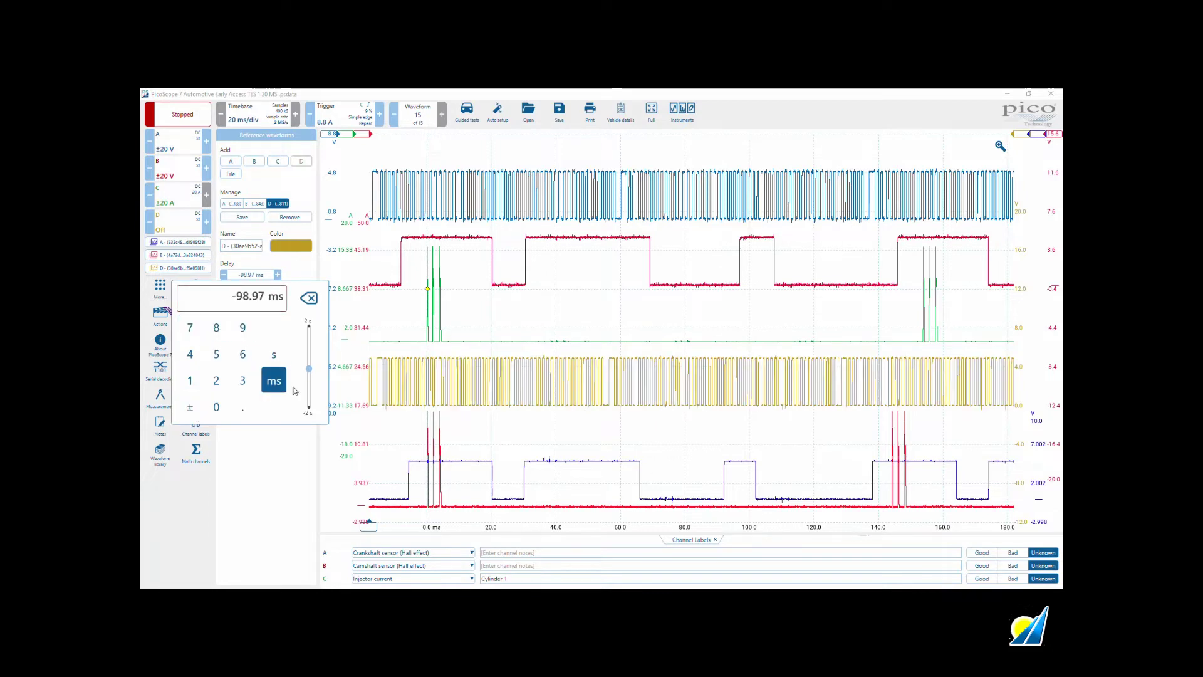
{"action": "left_click", "coordinate": [649, 461]}
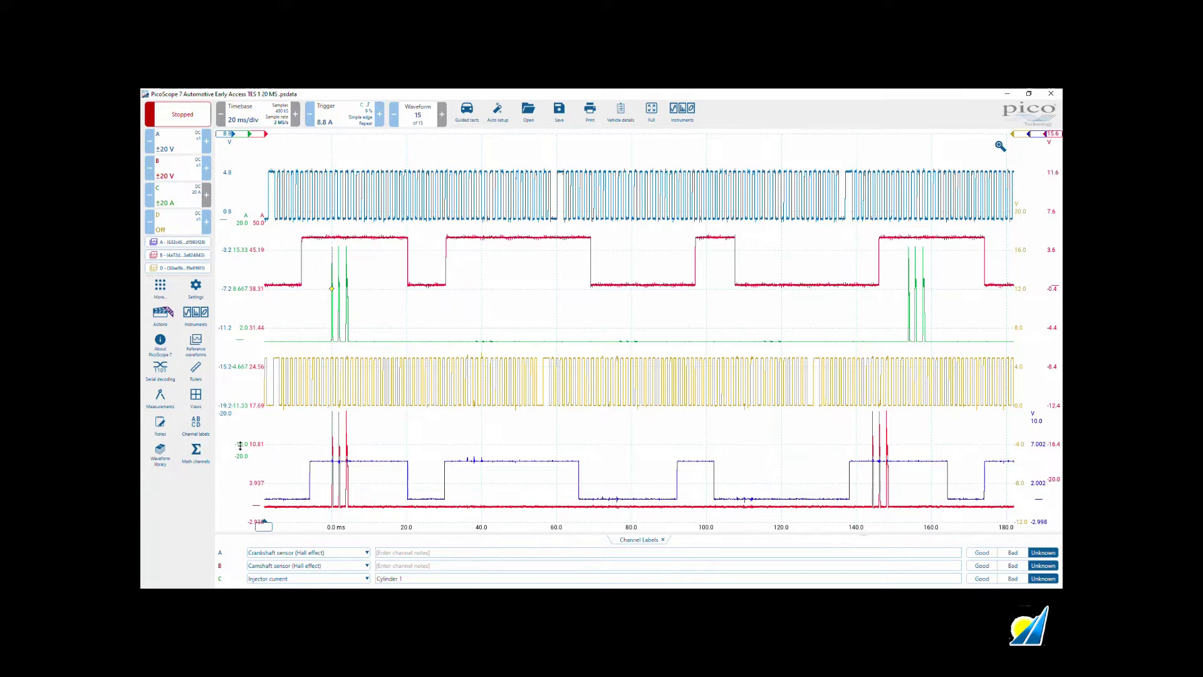
- Add a second scope view and dock it side by side with Scope 1
{"action": "left_click", "coordinate": [196, 396]}
{"action": "left_click", "coordinate": [250, 164]}
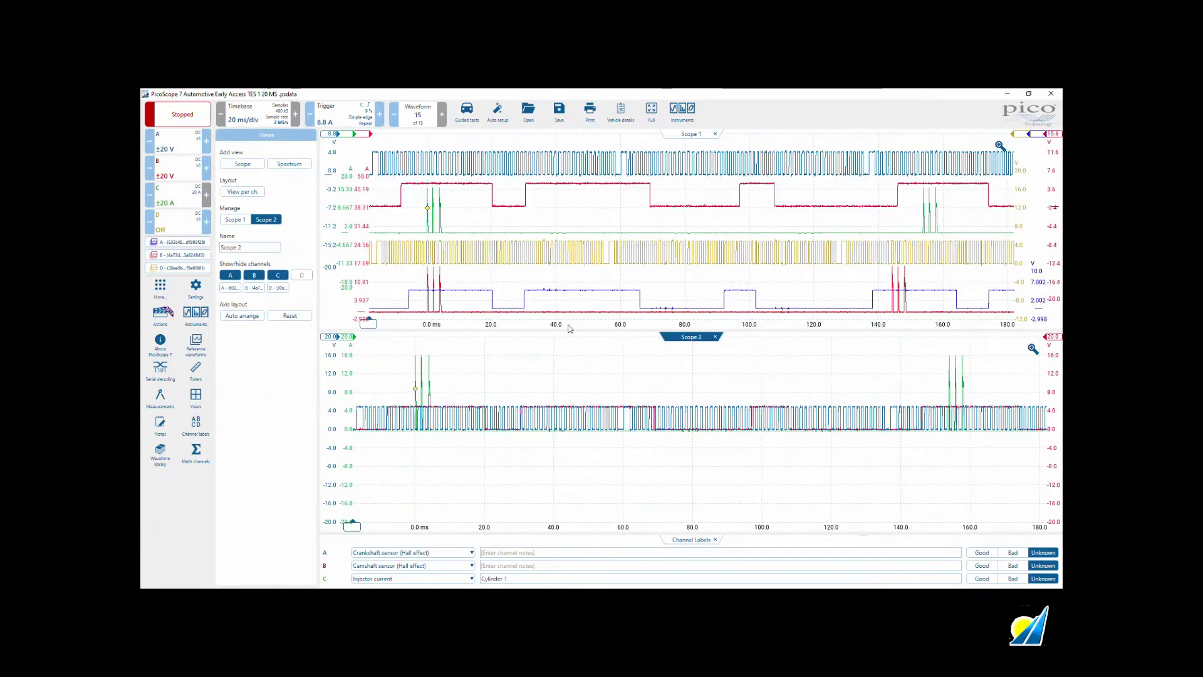
{"action": "mouse_move", "coordinate": [693, 340]}
{"action": "left_mouse_down"}
{"action": "mouse_move", "coordinate": [719, 381]}
{"action": "mouse_move", "coordinate": [692, 329]}
{"action": "mouse_move", "coordinate": [715, 333]}
{"action": "left_mouse_up"}
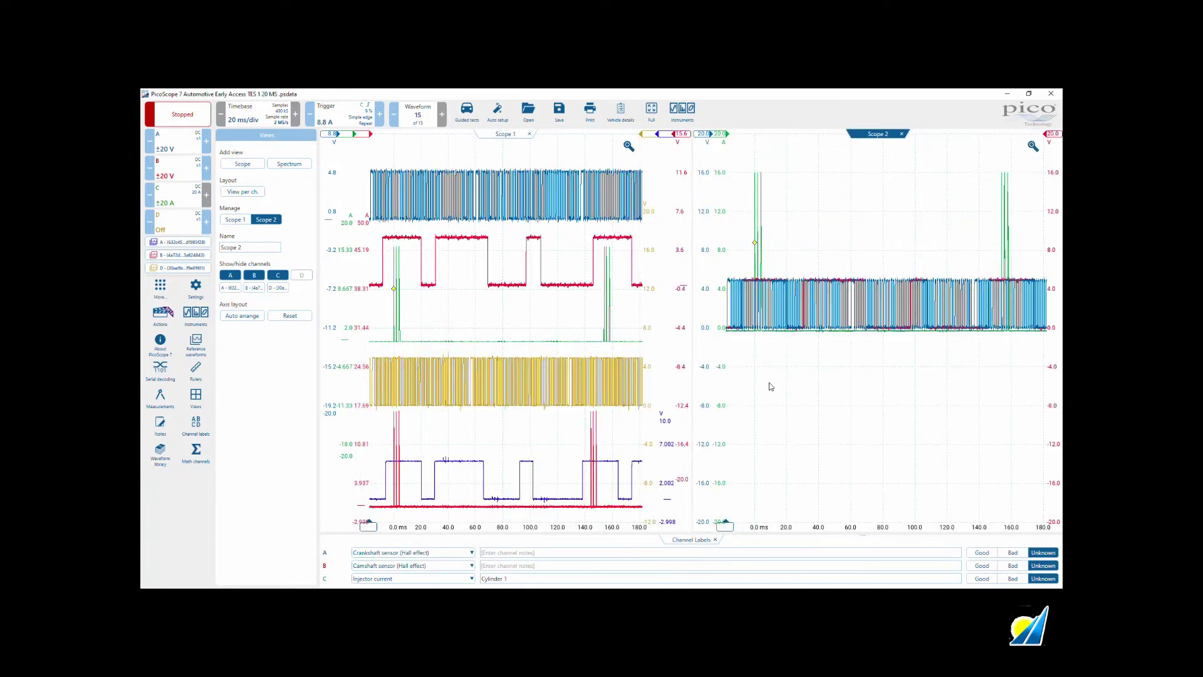
{"action": "left_click", "coordinate": [805, 412]}
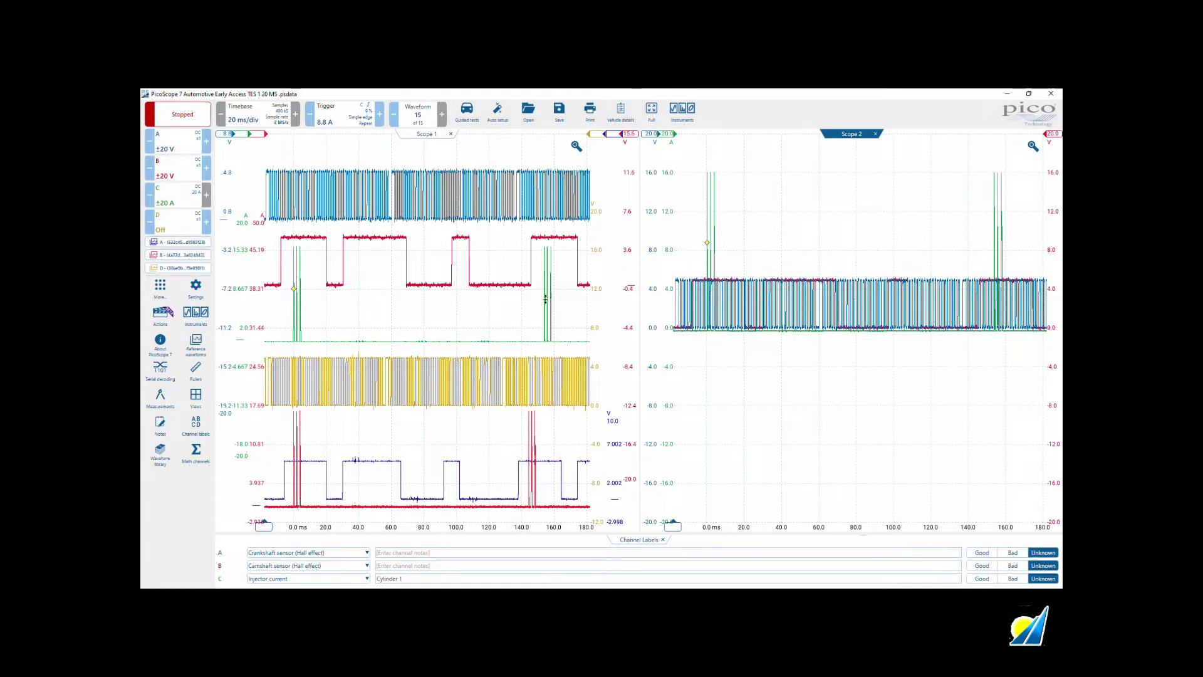
- In Scope 2, show reference waveforms A, B and D and hide live channels A, B and C
{"action": "left_click", "coordinate": [195, 402]}
{"action": "left_click", "coordinate": [230, 288]}
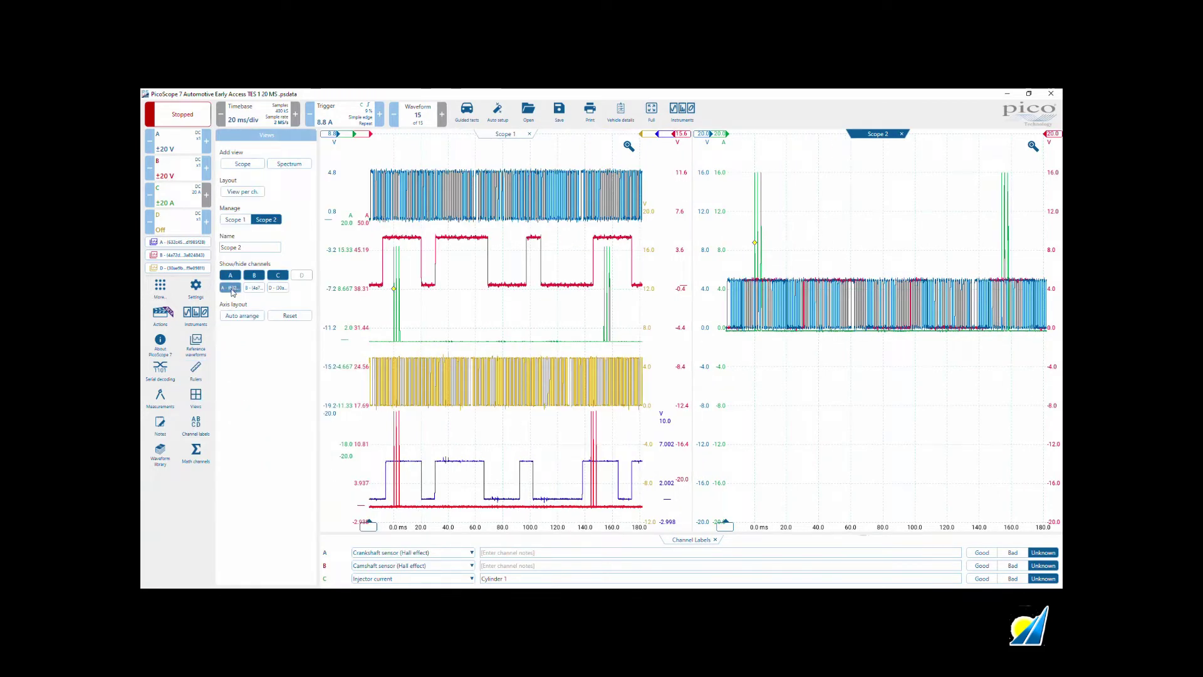
{"action": "left_click", "coordinate": [253, 288]}
{"action": "left_click", "coordinate": [270, 288]}
{"action": "left_click", "coordinate": [230, 275]}
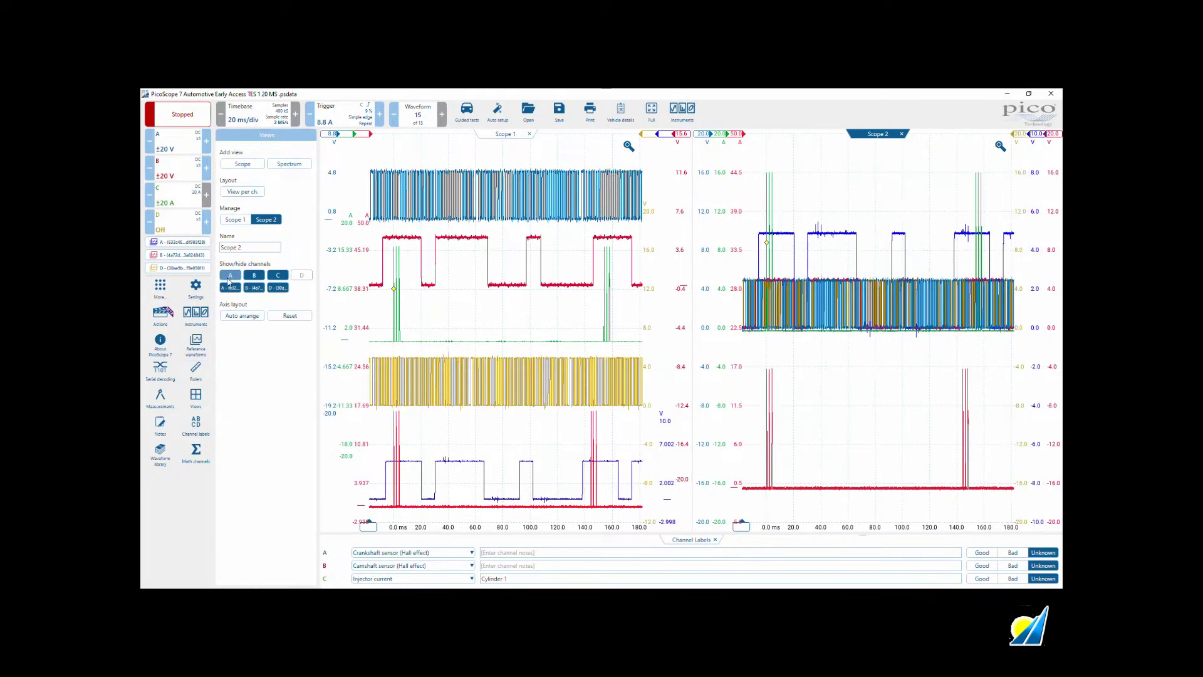
{"action": "left_click", "coordinate": [268, 277]}
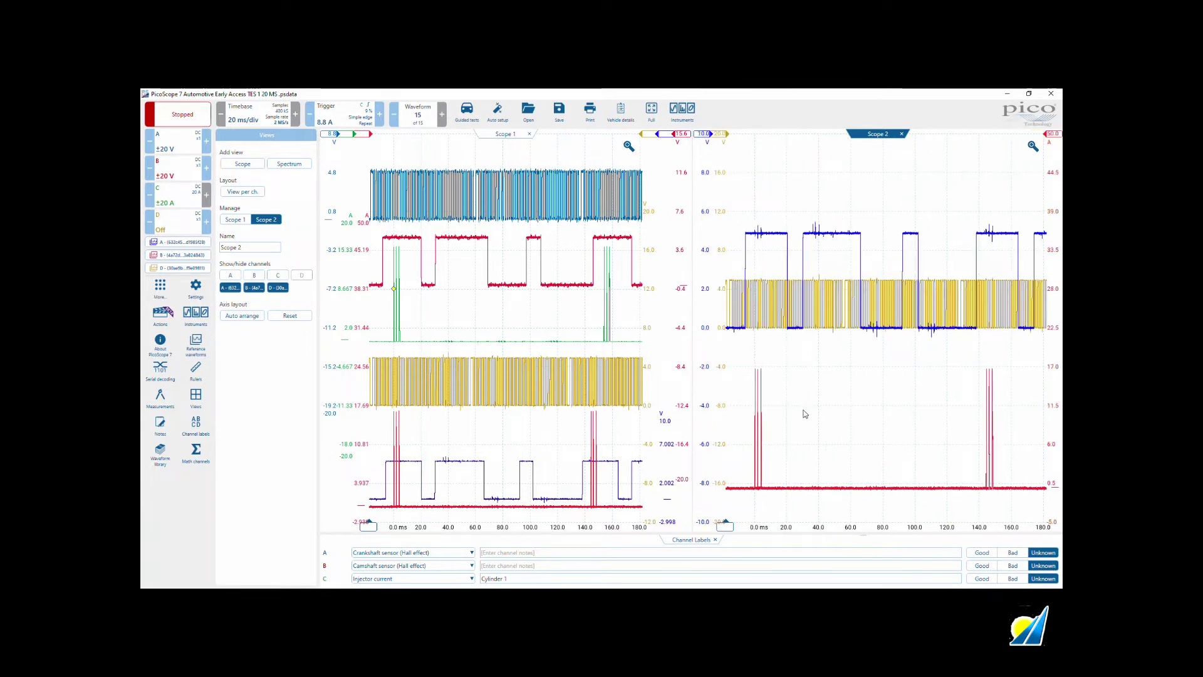
- In Scope 1, hide reference waveforms A, B and D, leaving only the live channels displayed
{"action": "left_click", "coordinate": [505, 134]}
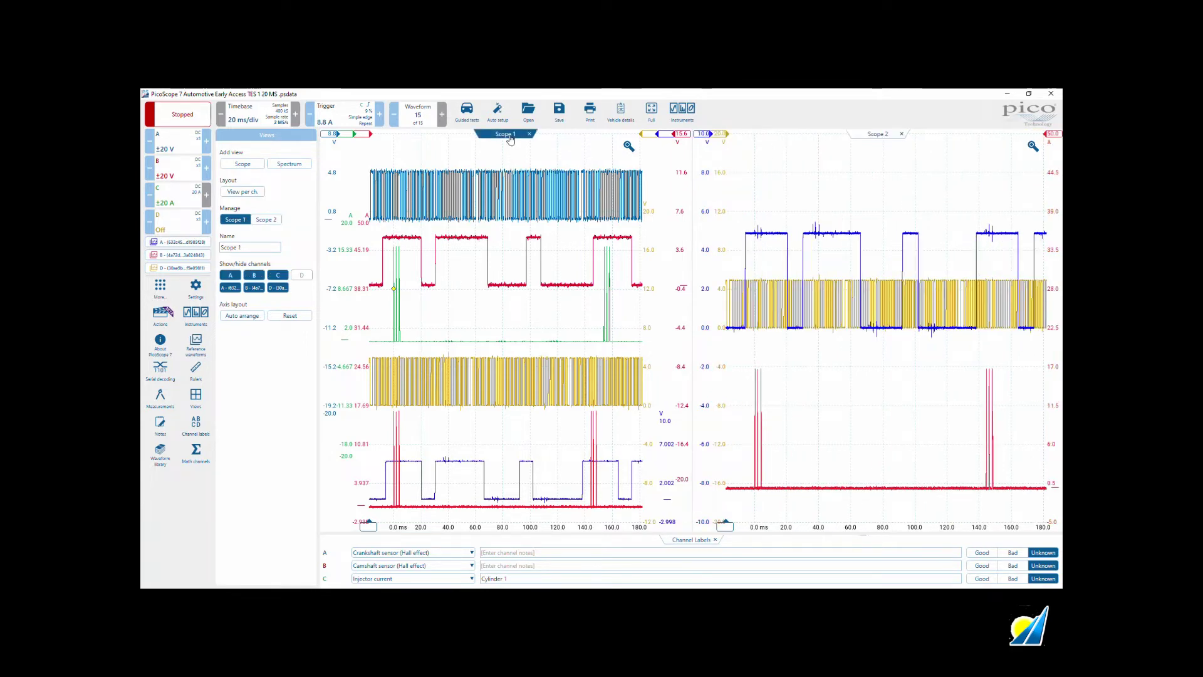
{"action": "left_click", "coordinate": [230, 288]}
{"action": "left_click", "coordinate": [254, 287]}
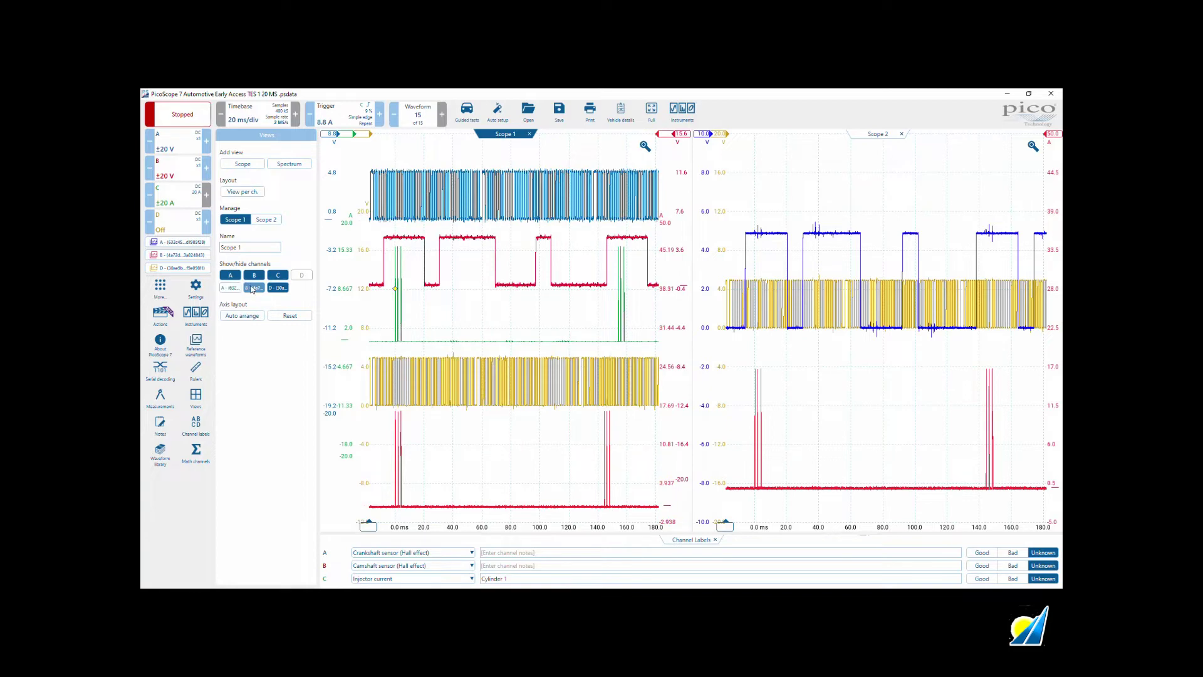
{"action": "left_click", "coordinate": [278, 288]}
{"action": "left_click", "coordinate": [570, 467]}
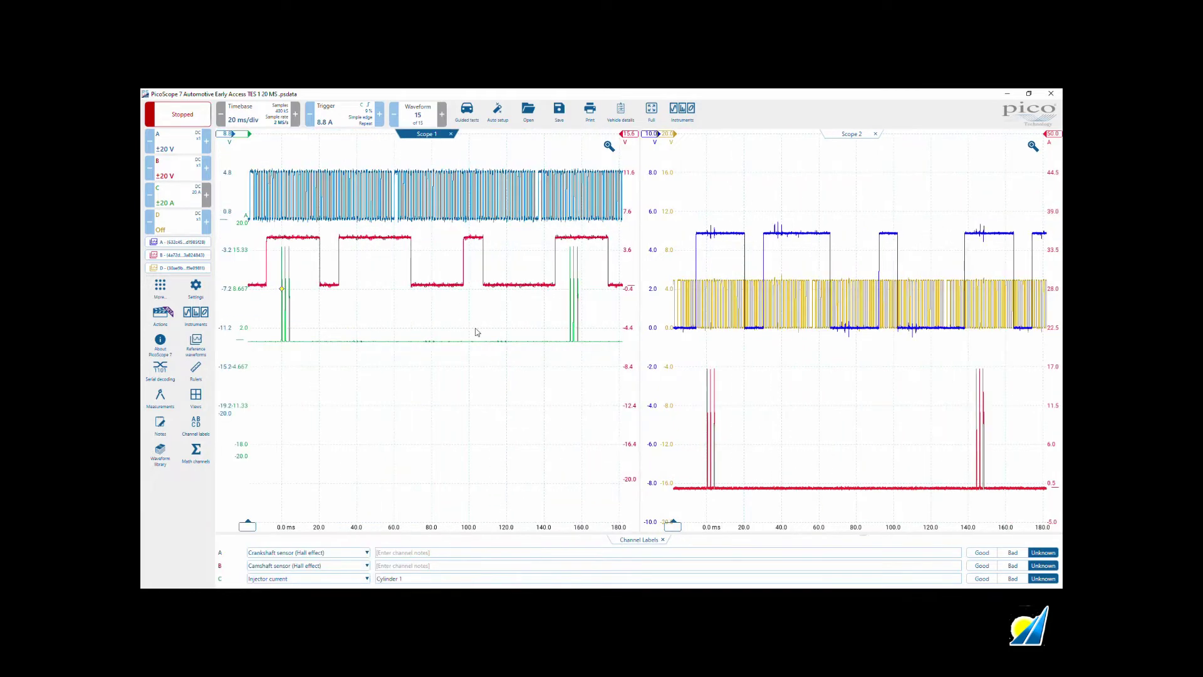
- Reposition and scale the traces in both views so crankshaft, camshaft and injector current are stacked at matching heights without overlapping
{"action": "left_click_drag", "start_coordinate": [666, 304], "coordinate": [667, 195]}
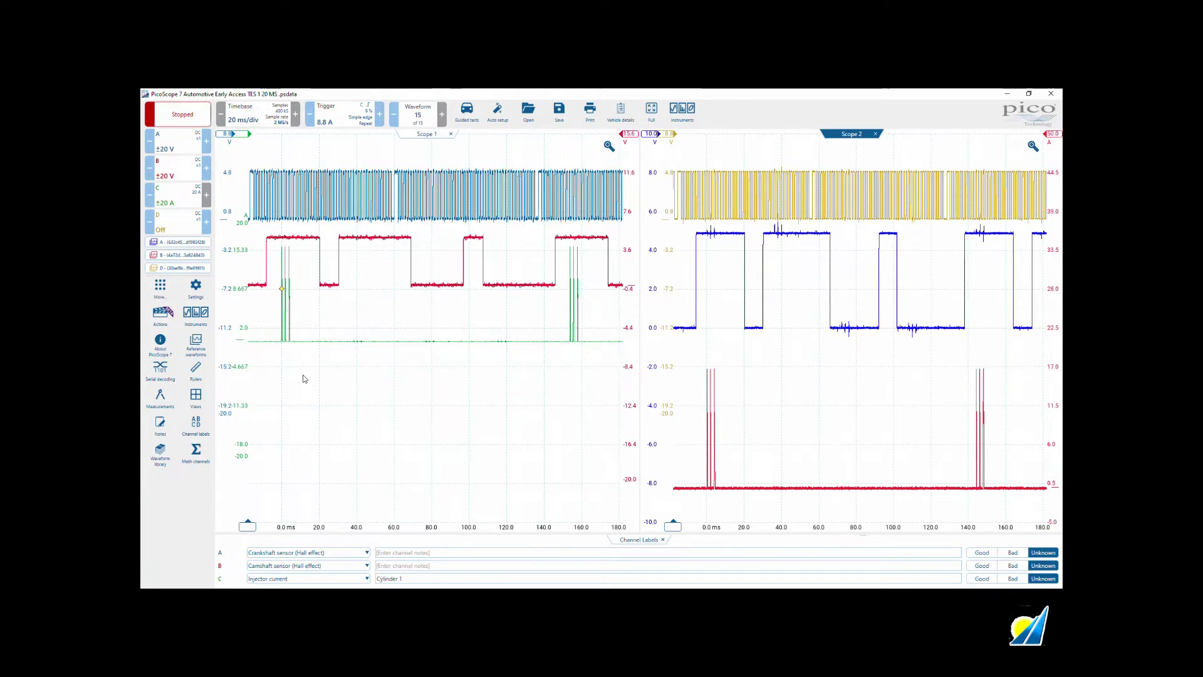
{"action": "left_click_drag", "start_coordinate": [249, 389], "coordinate": [249, 480]}
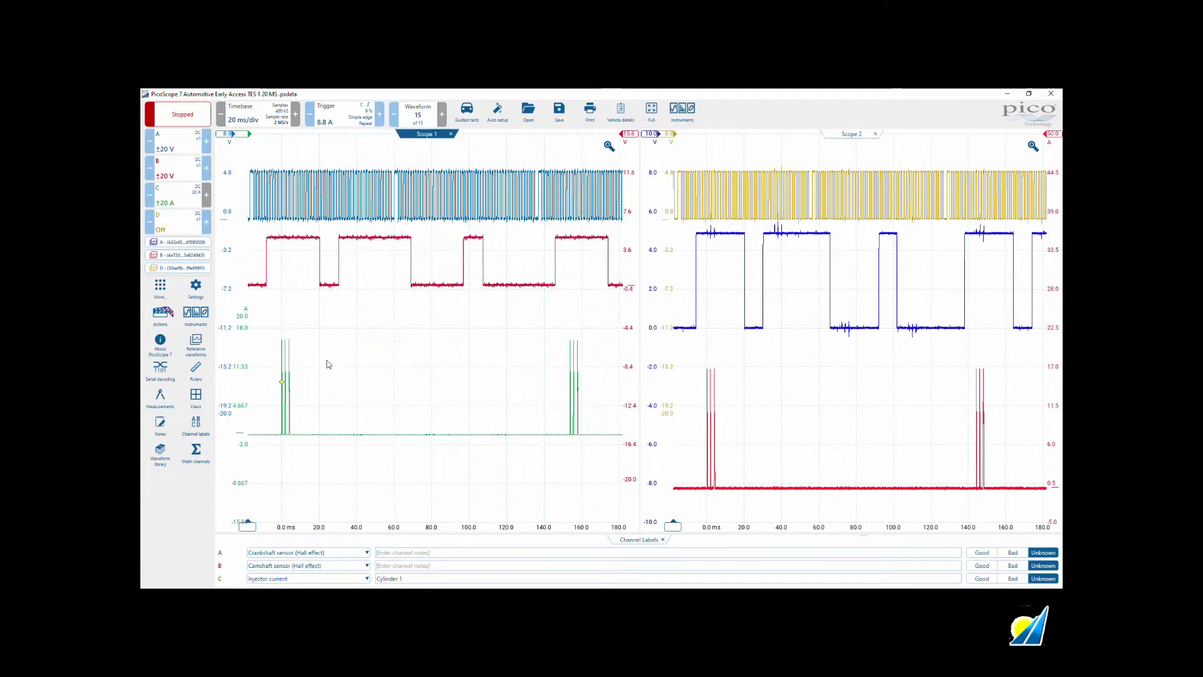
{"action": "left_click_drag", "start_coordinate": [622, 308], "coordinate": [625, 350]}
{"action": "scroll", "coordinate": [654, 307], "scroll_direction": "down", "scroll_amount": 3}
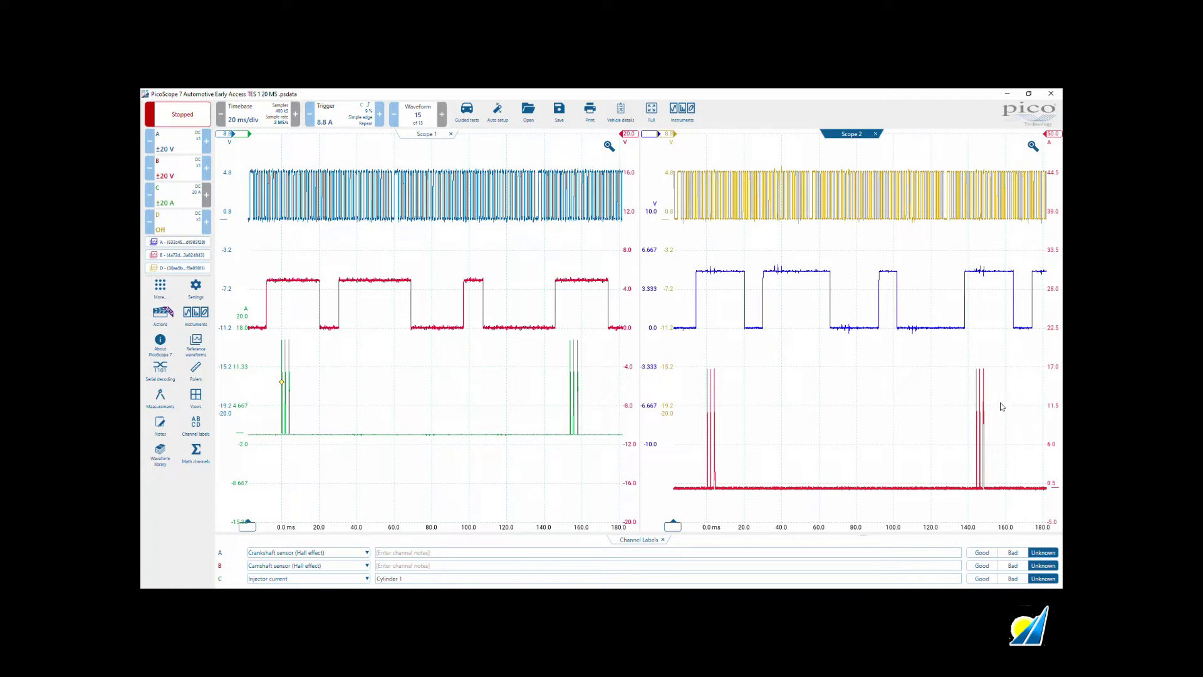
{"action": "scroll", "coordinate": [1049, 408], "scroll_direction": "down", "scroll_amount": 3}
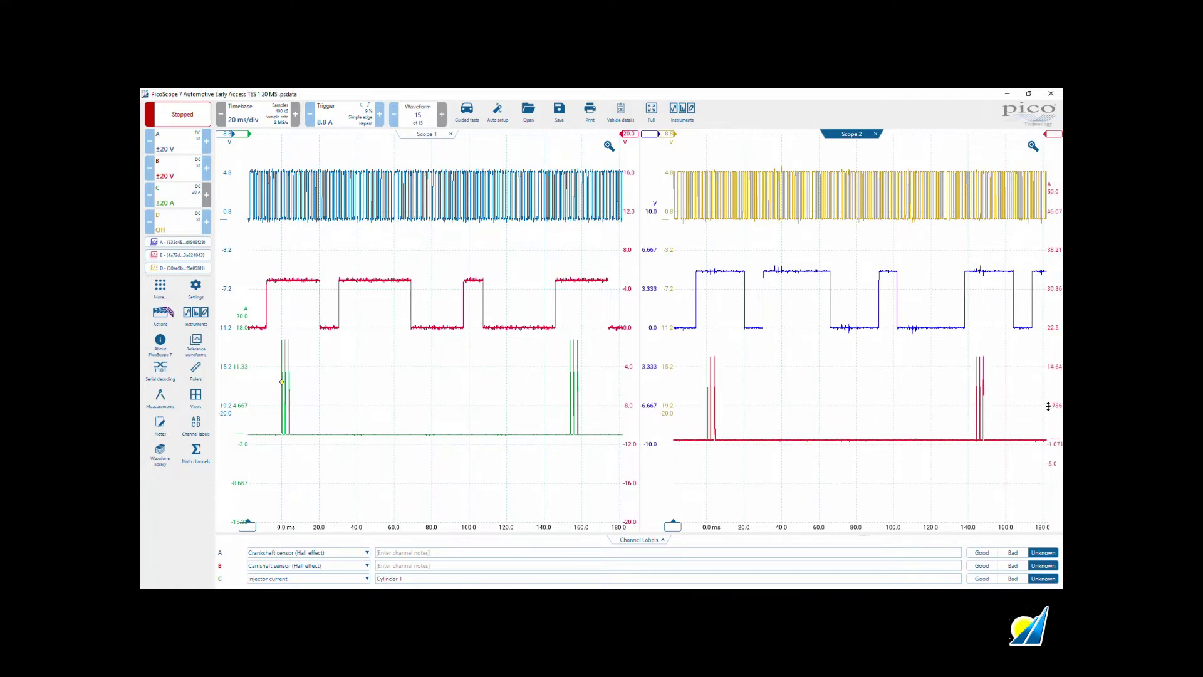
{"action": "left_click_drag", "start_coordinate": [1050, 395], "coordinate": [983, 409]}
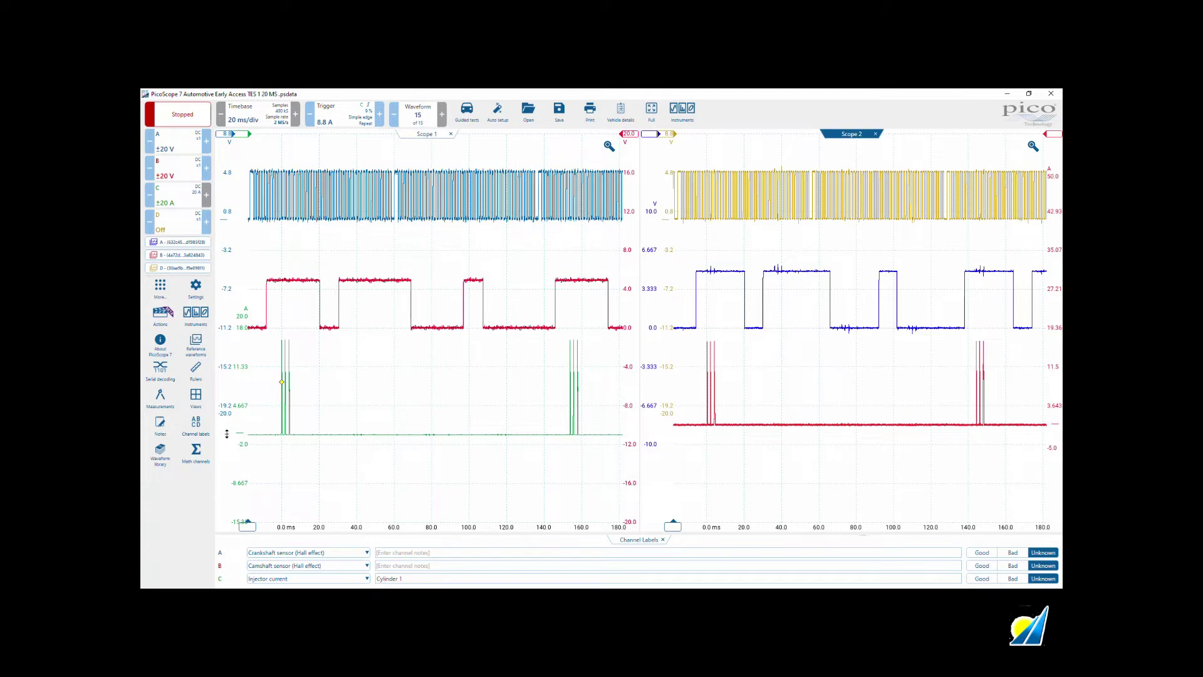
- Turn on phase rulers in Scope 2 and span 0° to 720° across two reference crankshaft revolutions, ending at a missing-tooth gap
{"action": "left_click", "coordinate": [195, 370]}
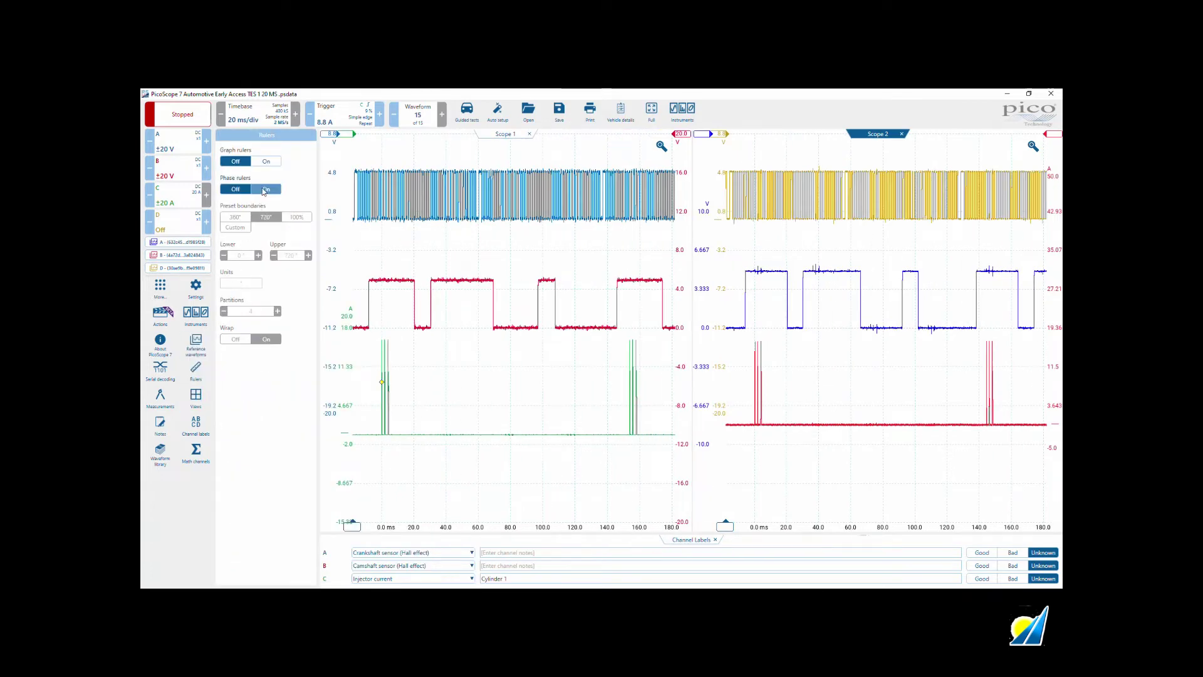
{"action": "left_click", "coordinate": [266, 188]}
{"action": "left_click", "coordinate": [454, 365]}
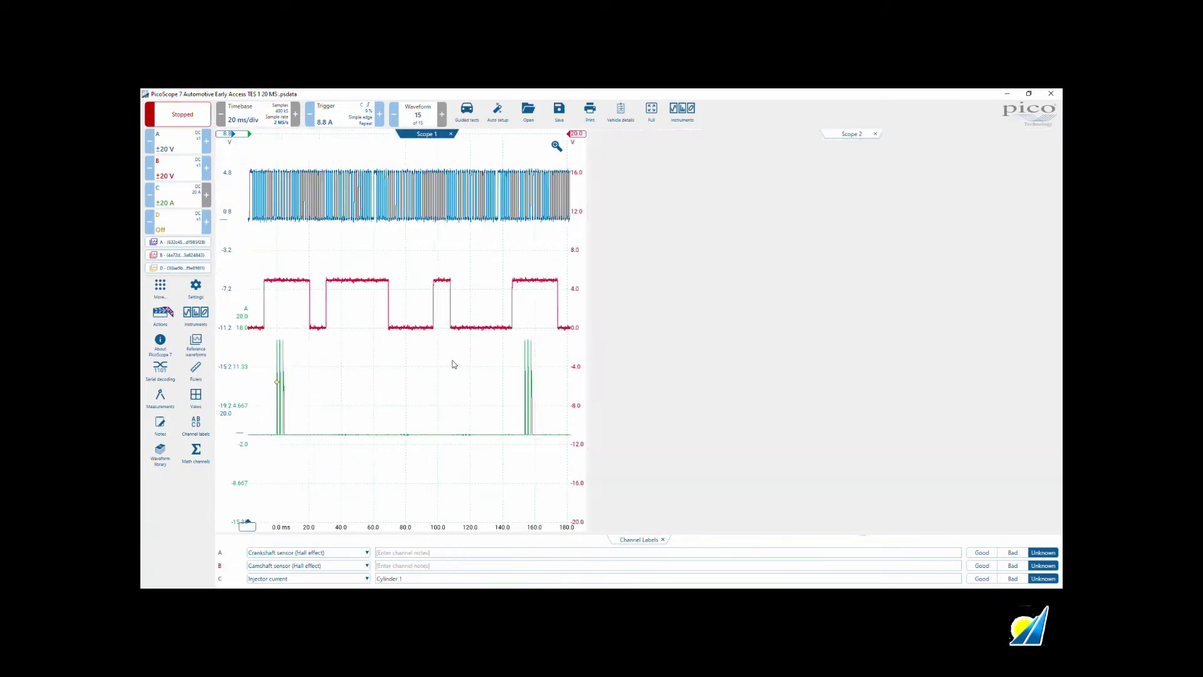
{"action": "left_click_drag", "start_coordinate": [744, 509], "coordinate": [677, 503]}
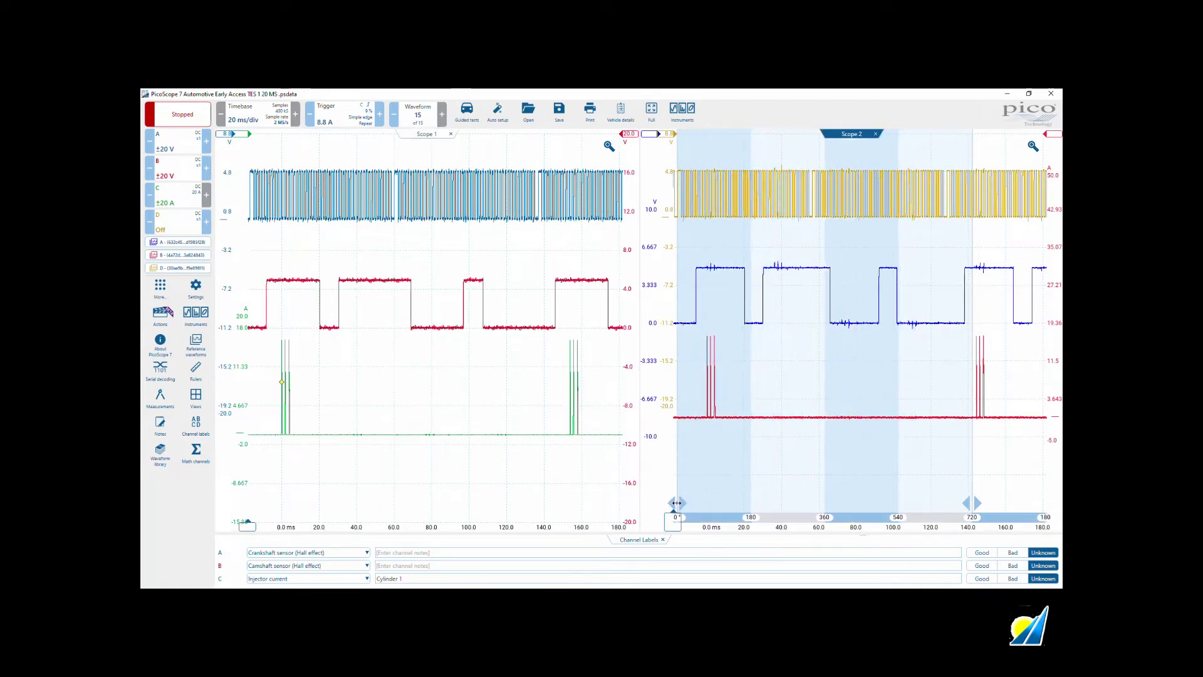
{"action": "mouse_move", "coordinate": [972, 489]}
{"action": "left_mouse_down"}
{"action": "mouse_move", "coordinate": [814, 497]}
{"action": "mouse_move", "coordinate": [946, 491]}
{"action": "left_mouse_up"}
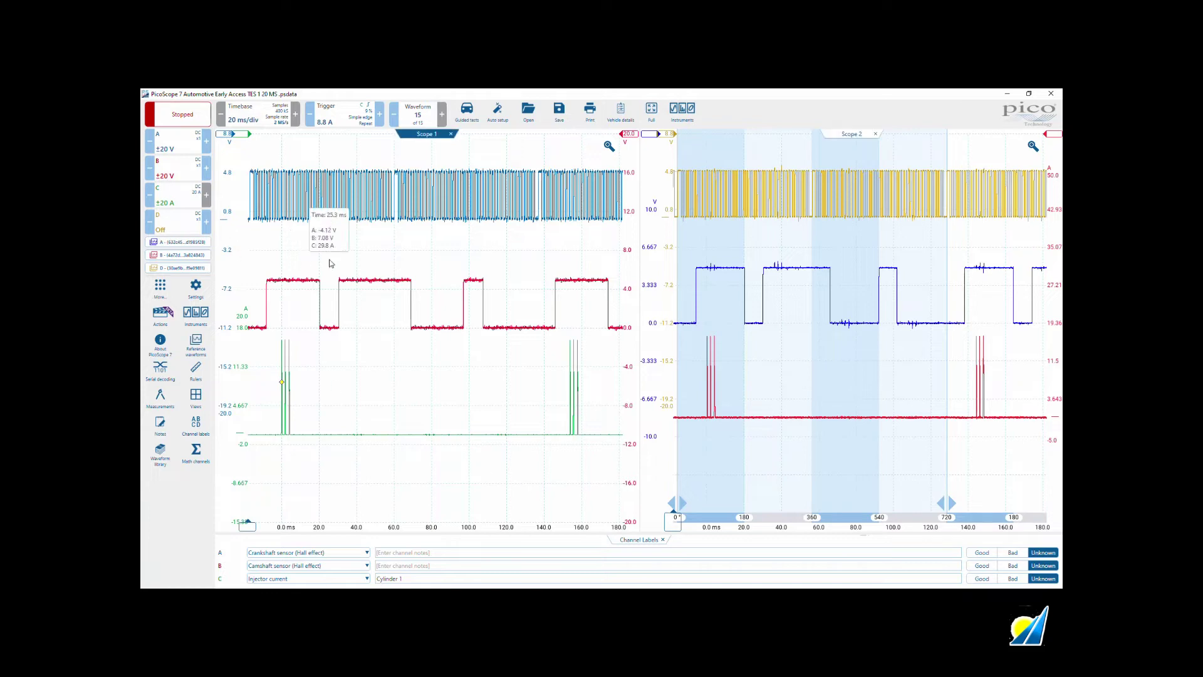
- Turn on phase rulers in Scope 1 and span 0° to 720° across two live crankshaft revolutions, ending at a missing-tooth gap
{"action": "left_click", "coordinate": [196, 371]}
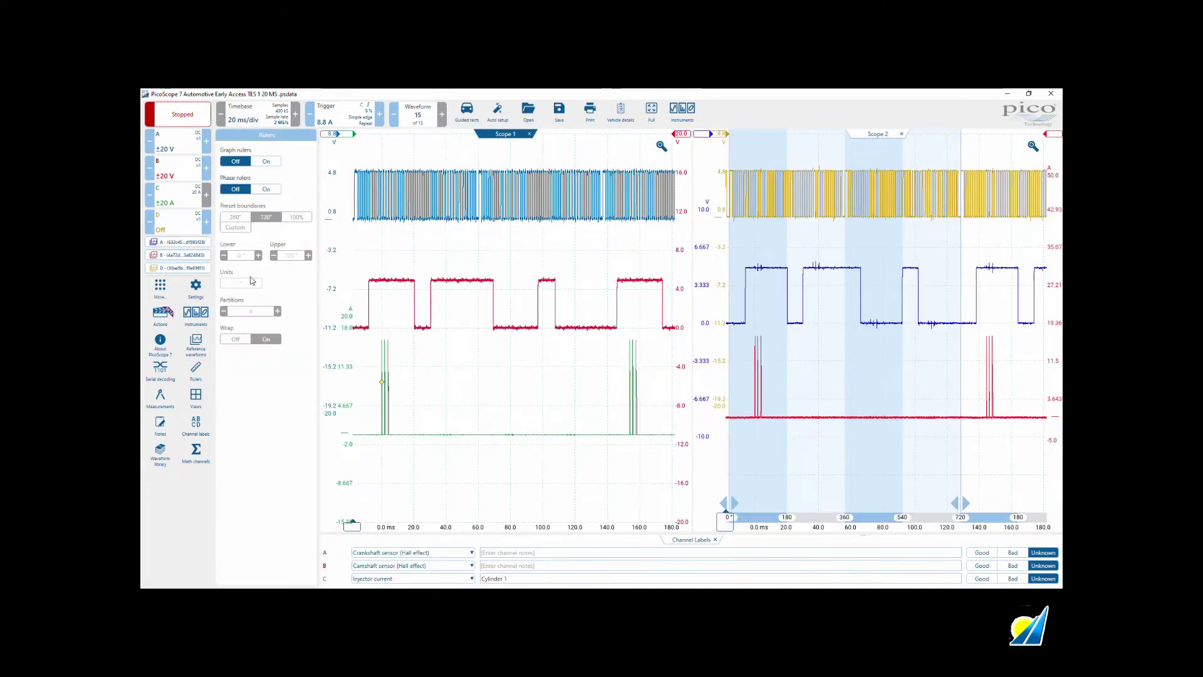
{"action": "left_click", "coordinate": [266, 161]}
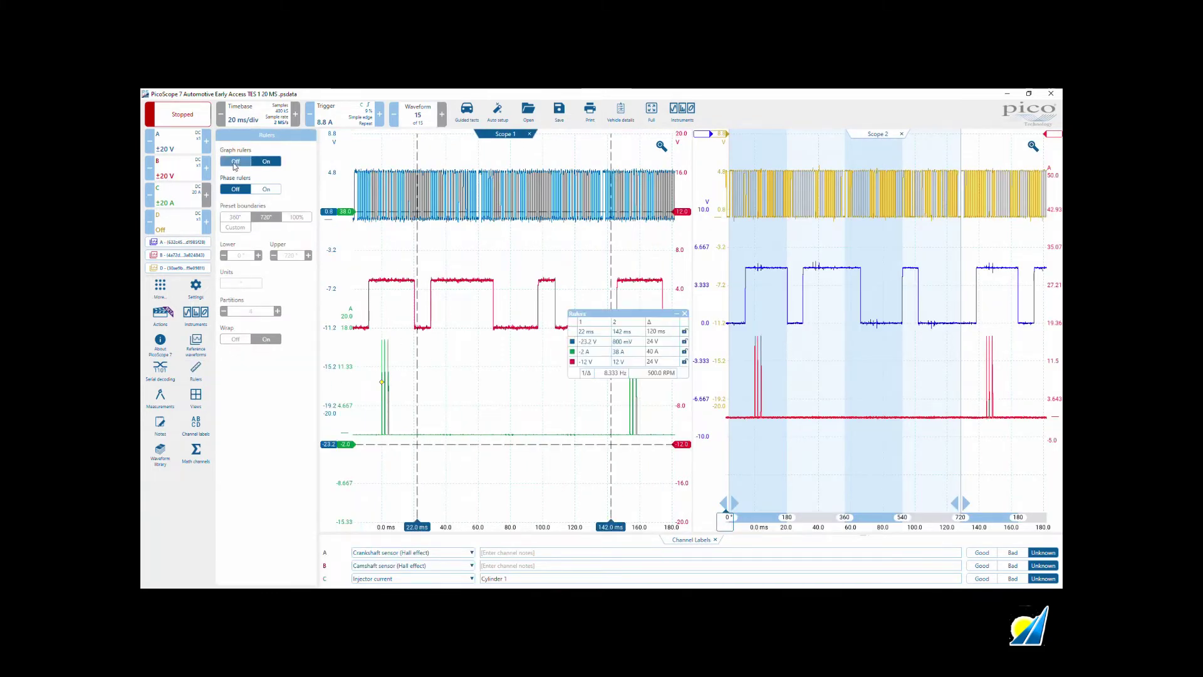
{"action": "left_click", "coordinate": [253, 188]}
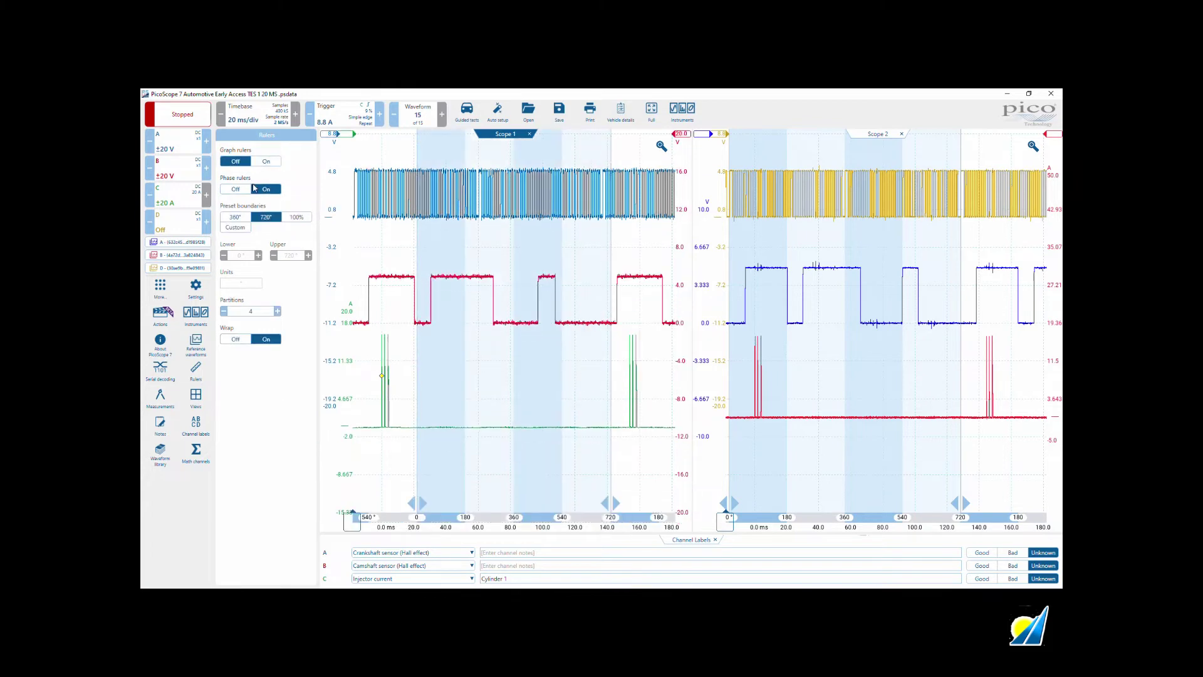
{"action": "left_click", "coordinate": [503, 358]}
{"action": "left_click_drag", "start_coordinate": [322, 266], "coordinate": [249, 261]}
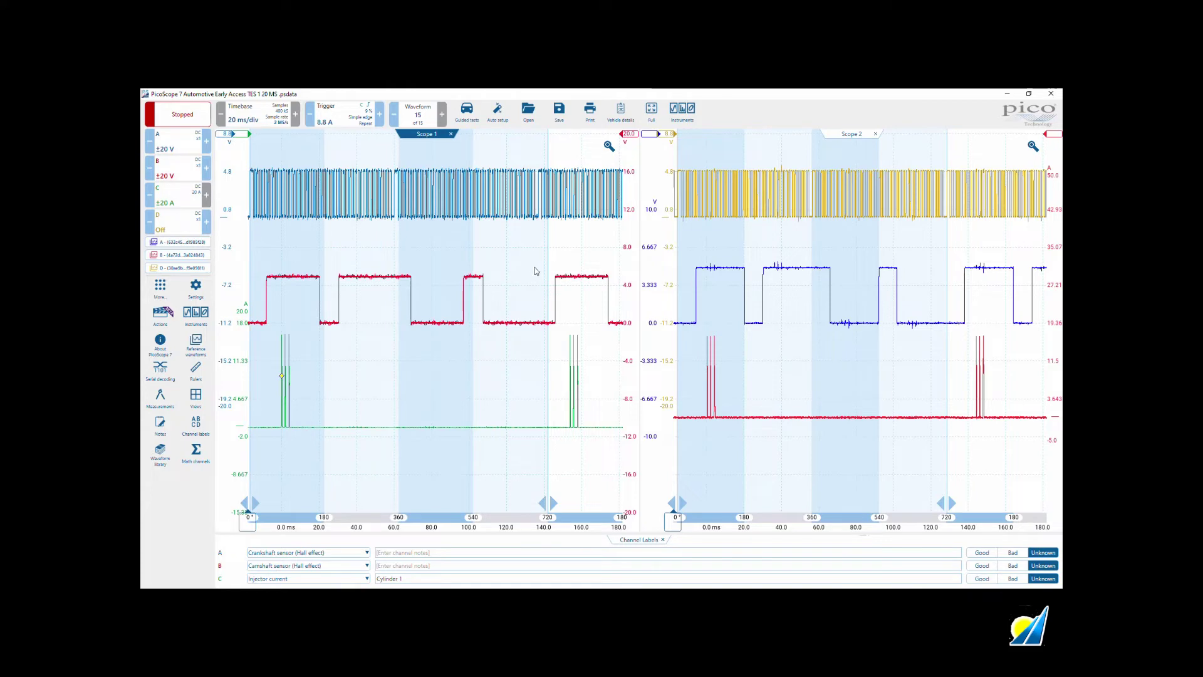
{"action": "left_click_drag", "start_coordinate": [547, 265], "coordinate": [539, 265]}
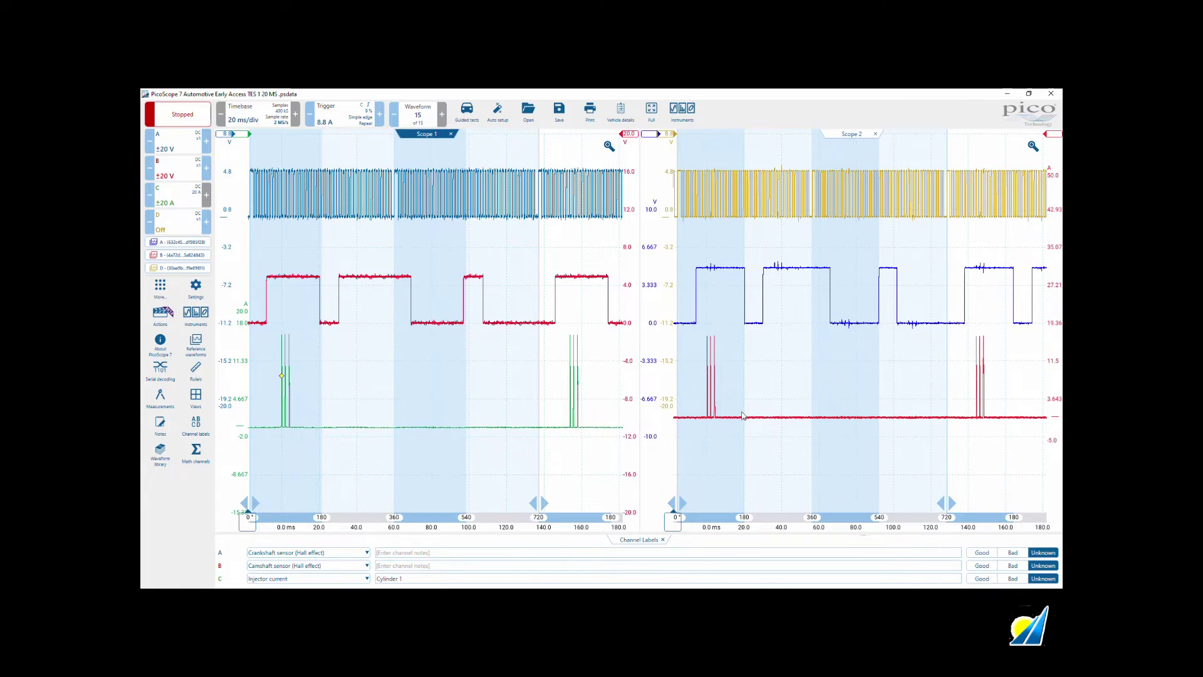
- Raise both camshaft traces beneath the crankshaft traces and, in Scope 1, measure from the missing-tooth gap's falling edge to the camshaft's rising edge with rulers
{"action": "left_click_drag", "start_coordinate": [635, 313], "coordinate": [632, 234]}
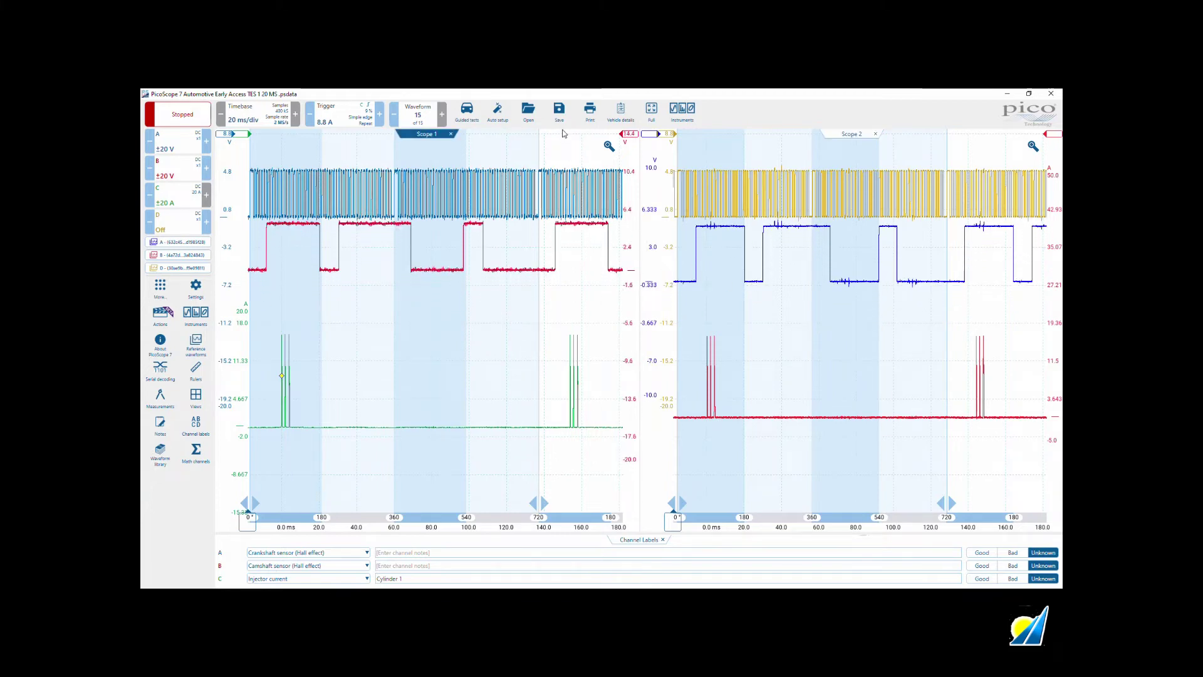
{"action": "left_click", "coordinate": [609, 146]}
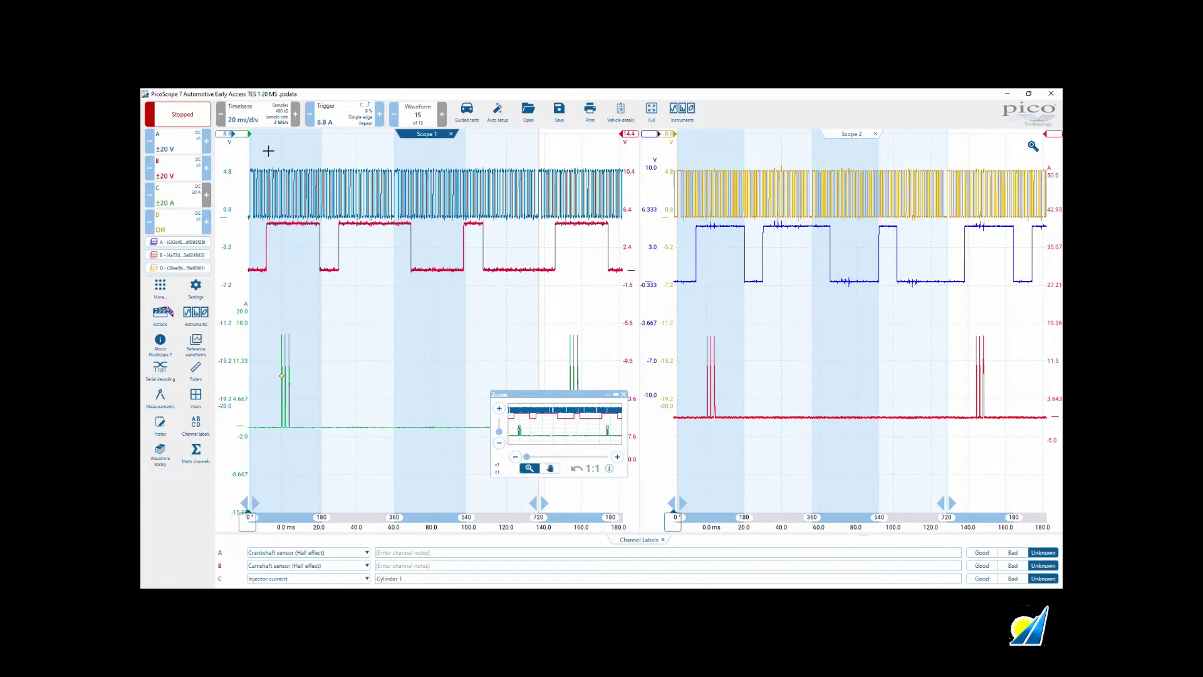
{"action": "left_click_drag", "start_coordinate": [282, 151], "coordinate": [298, 518]}
{"action": "left_click_drag", "start_coordinate": [303, 445], "coordinate": [308, 444]}
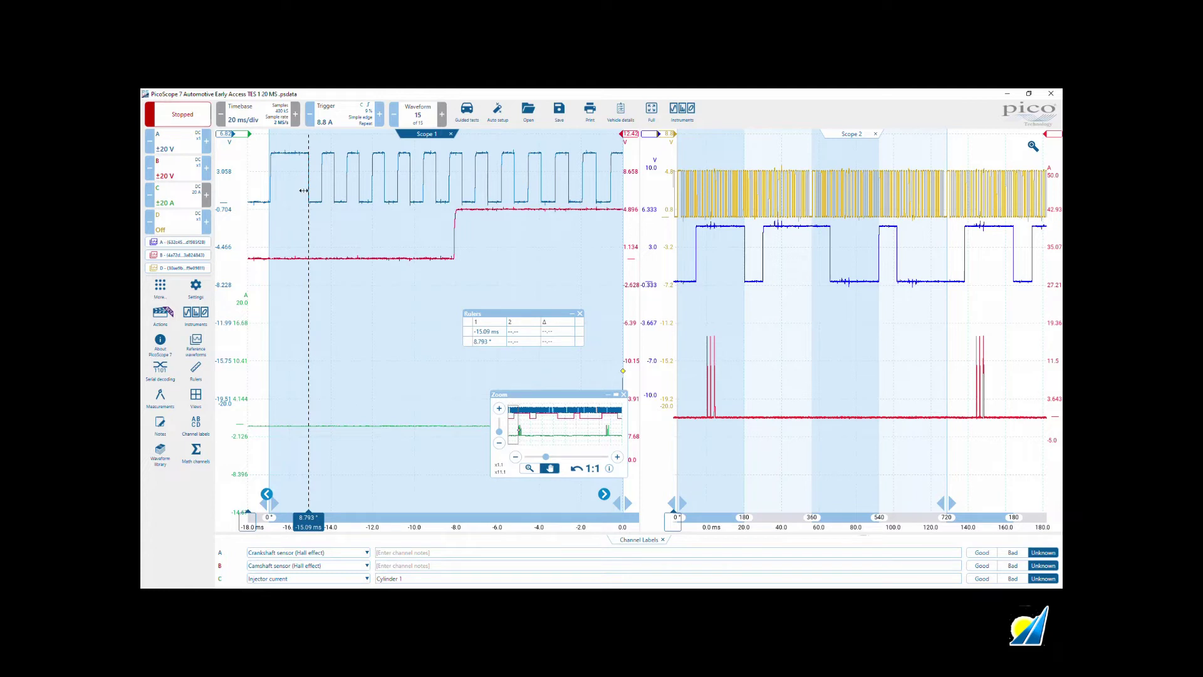
{"action": "left_click_drag", "start_coordinate": [244, 528], "coordinate": [452, 414]}
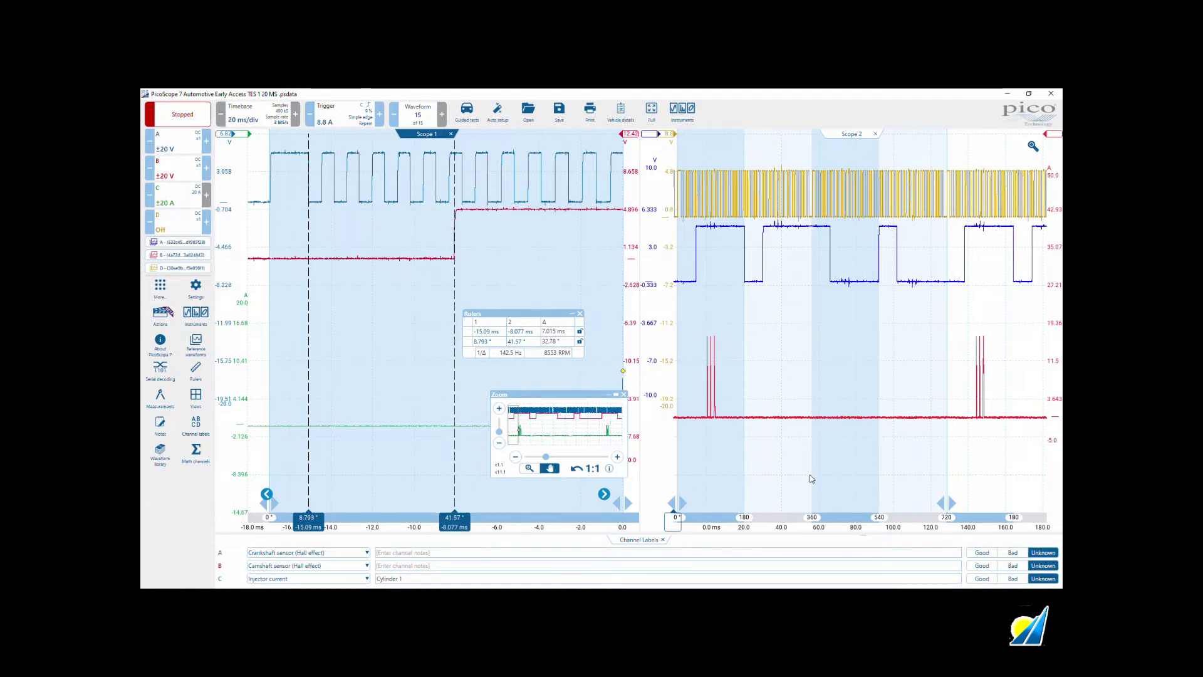
- In Scope 2, zoom in on the reference traces and measure from the missing-tooth gap's falling edge to the camshaft's rising edge with time rulers
{"action": "left_click", "coordinate": [1033, 146]}
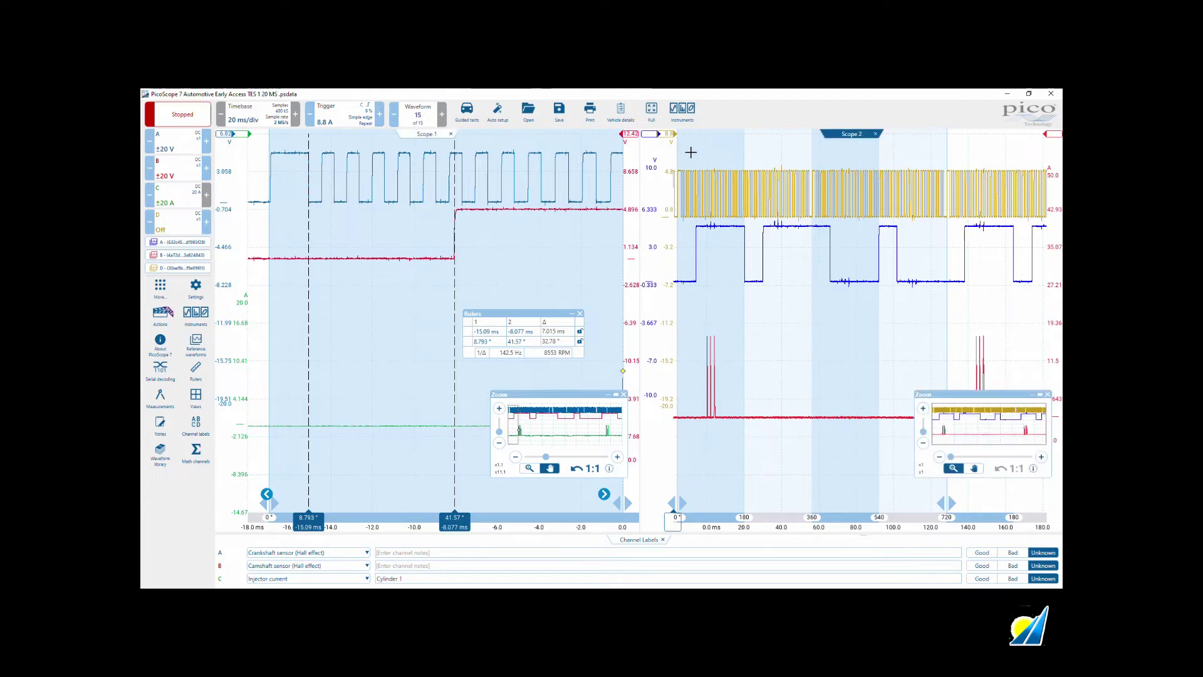
{"action": "left_click_drag", "start_coordinate": [718, 152], "coordinate": [716, 476]}
{"action": "left_click_drag", "start_coordinate": [881, 161], "coordinate": [981, 310]}
{"action": "left_click_drag", "start_coordinate": [673, 520], "coordinate": [874, 489]}
{"action": "left_click", "coordinate": [953, 468]}
{"action": "left_click_drag", "start_coordinate": [715, 268], "coordinate": [744, 239]}
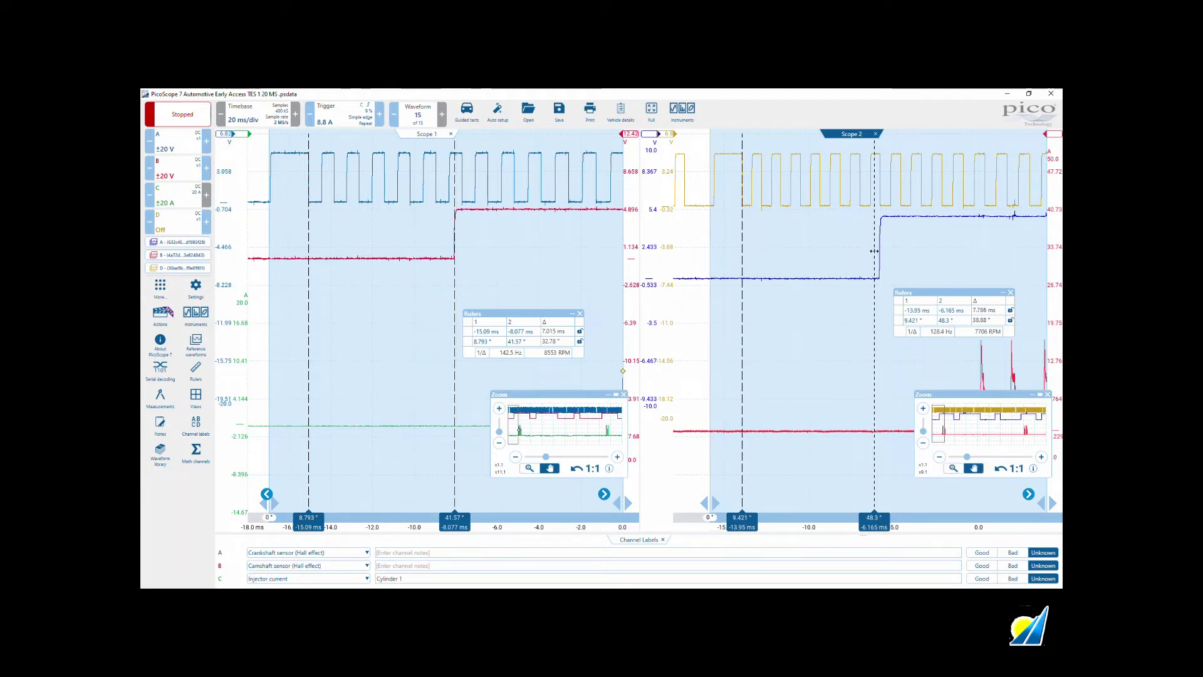
{"action": "left_click_drag", "start_coordinate": [874, 251], "coordinate": [880, 245]}
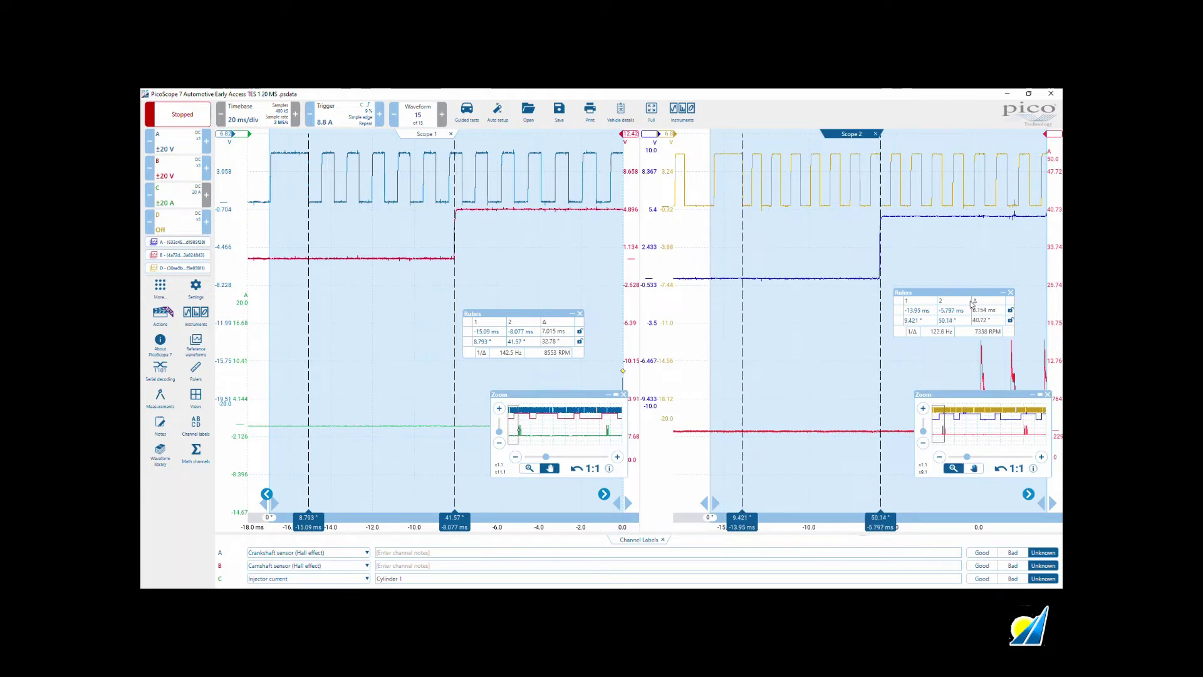
- Place both ruler readouts at matching heights near the camshaft traces and move Scope 1's zoom overview away from the injector current trace
{"action": "left_click_drag", "start_coordinate": [968, 299], "coordinate": [968, 256]}
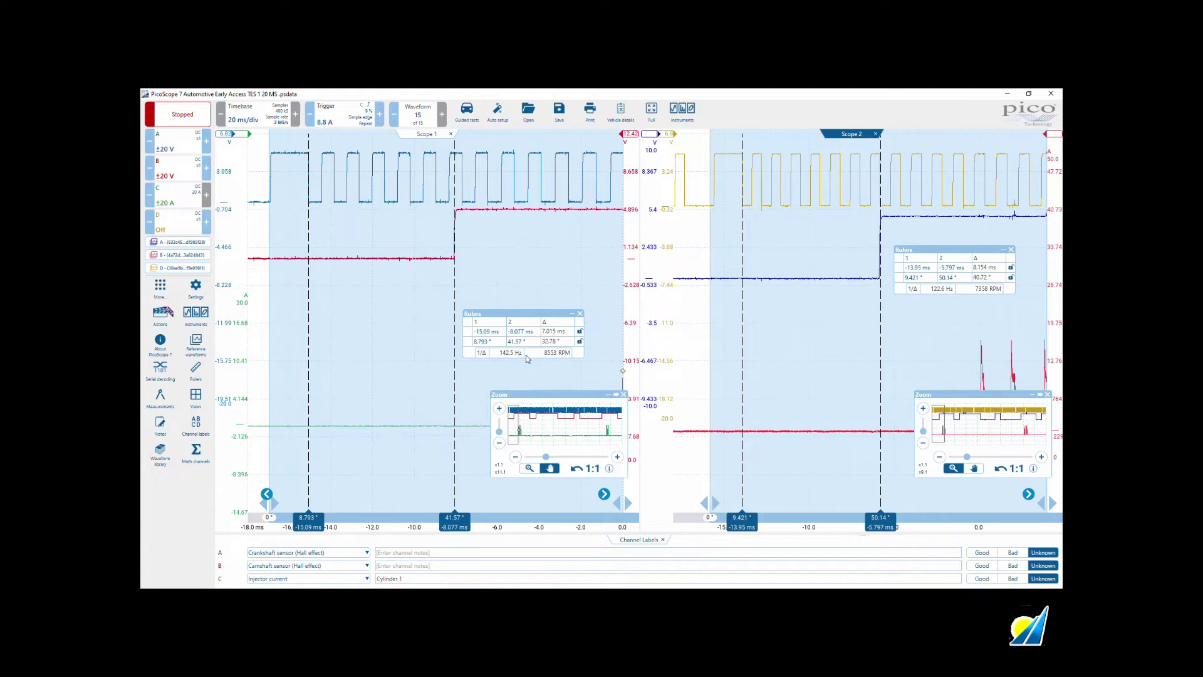
{"action": "left_click_drag", "start_coordinate": [538, 323], "coordinate": [552, 251]}
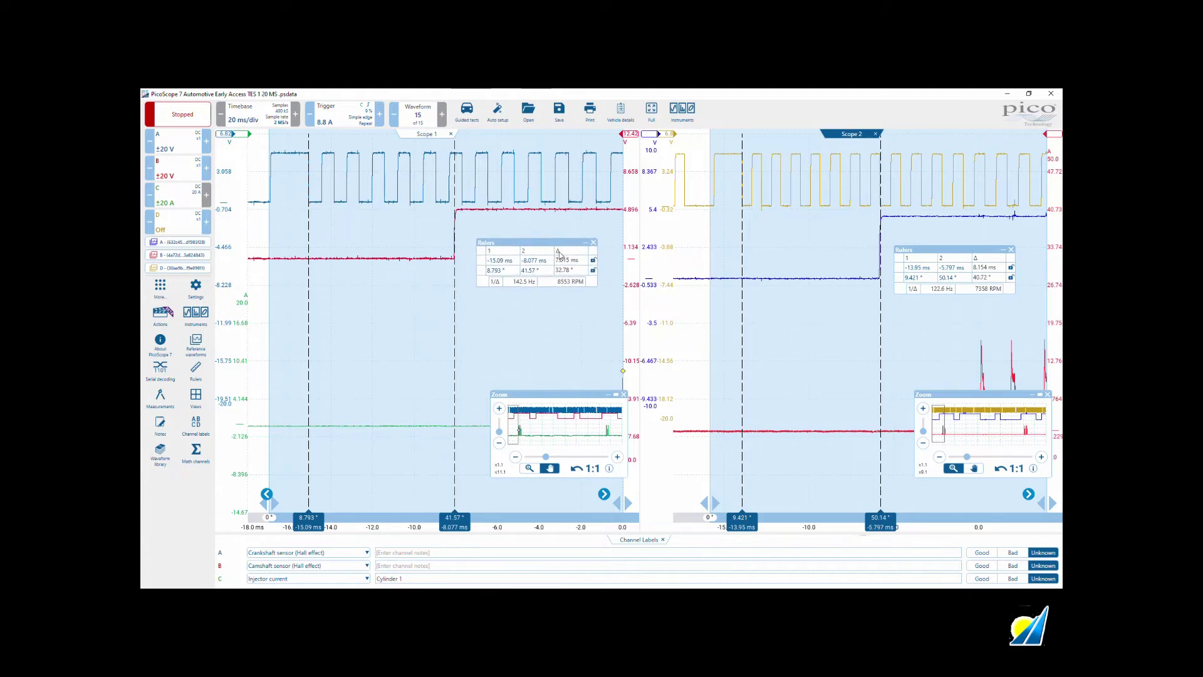
{"action": "left_click_drag", "start_coordinate": [559, 394], "coordinate": [379, 385]}
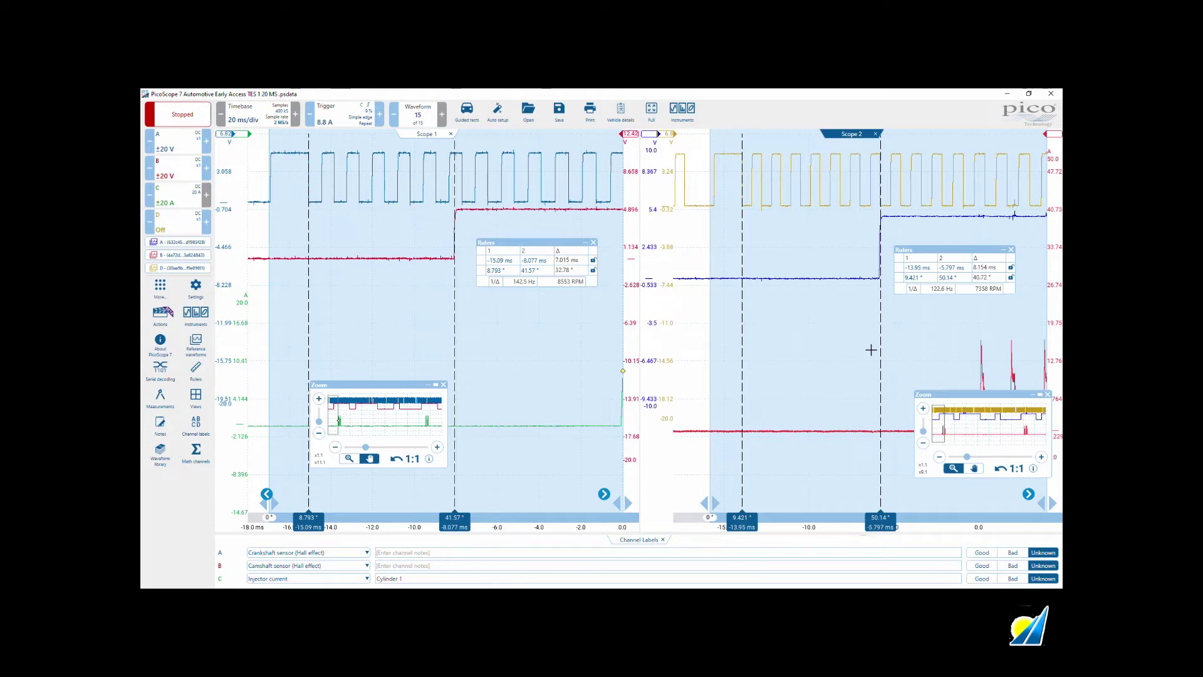
- Widen the time span in both views to include the three injector current pulses, and minimise both zoom overviews clear of the pulses
{"action": "left_click", "coordinate": [1032, 394]}
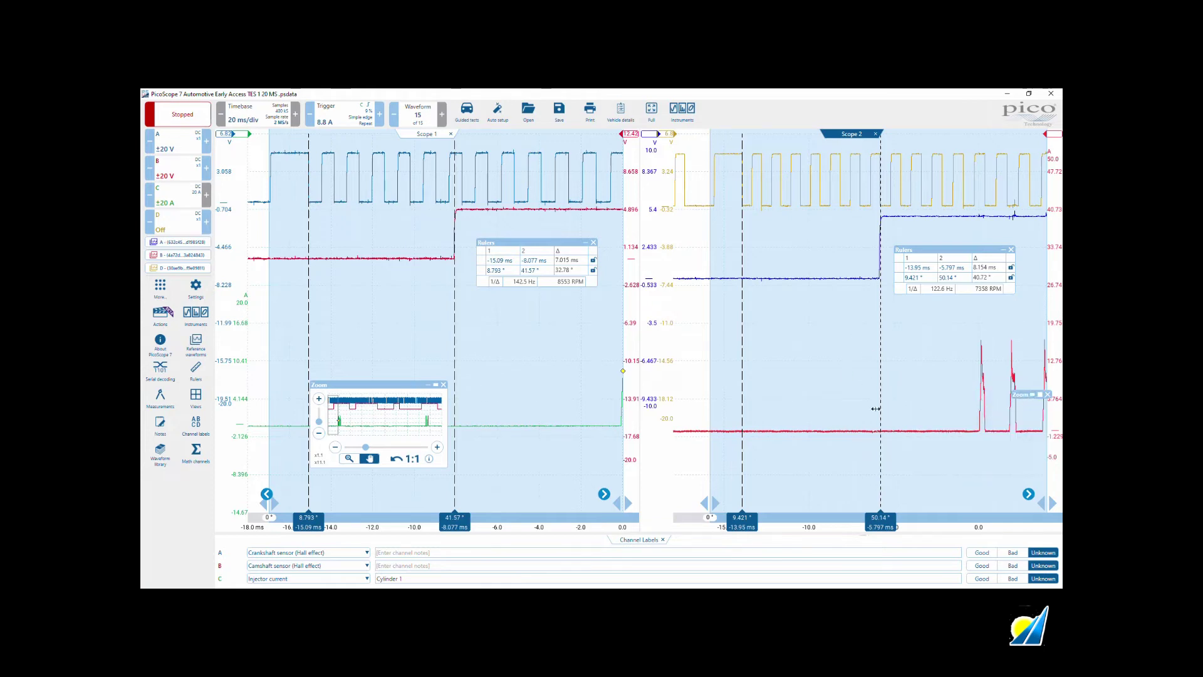
{"action": "scroll", "coordinate": [875, 409], "scroll_direction": "down", "scroll_amount": 3}
{"action": "scroll", "coordinate": [522, 403], "scroll_direction": "down", "scroll_amount": 3}
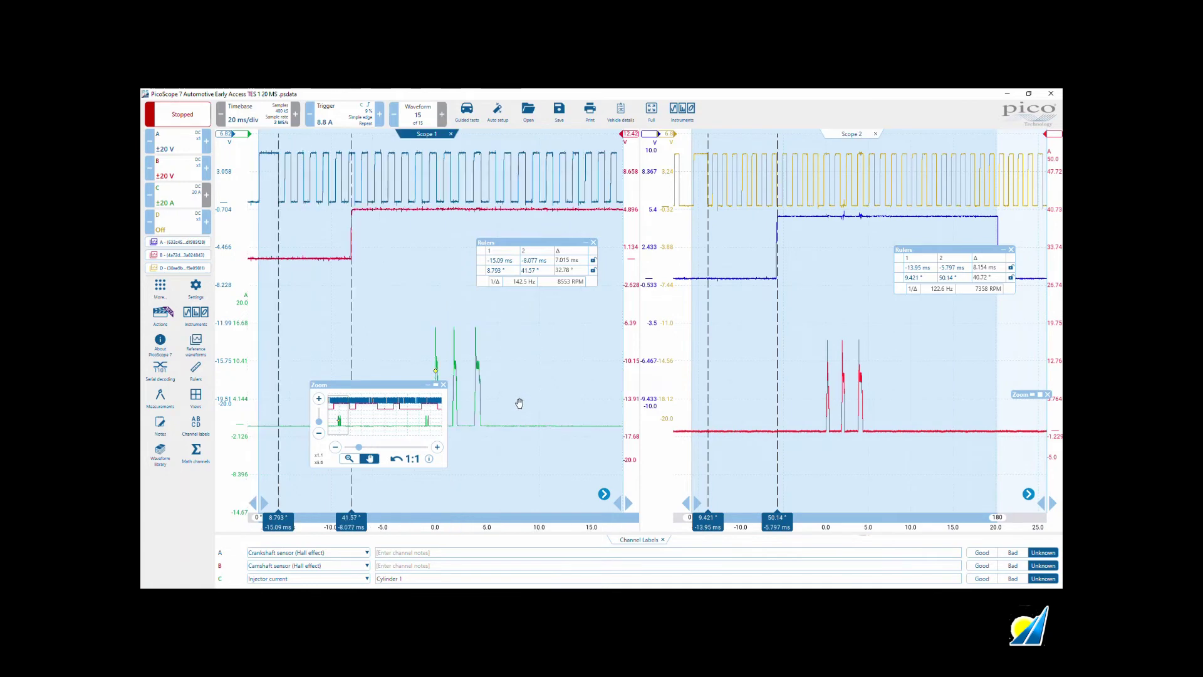
{"action": "left_click_drag", "start_coordinate": [417, 384], "coordinate": [455, 416]}
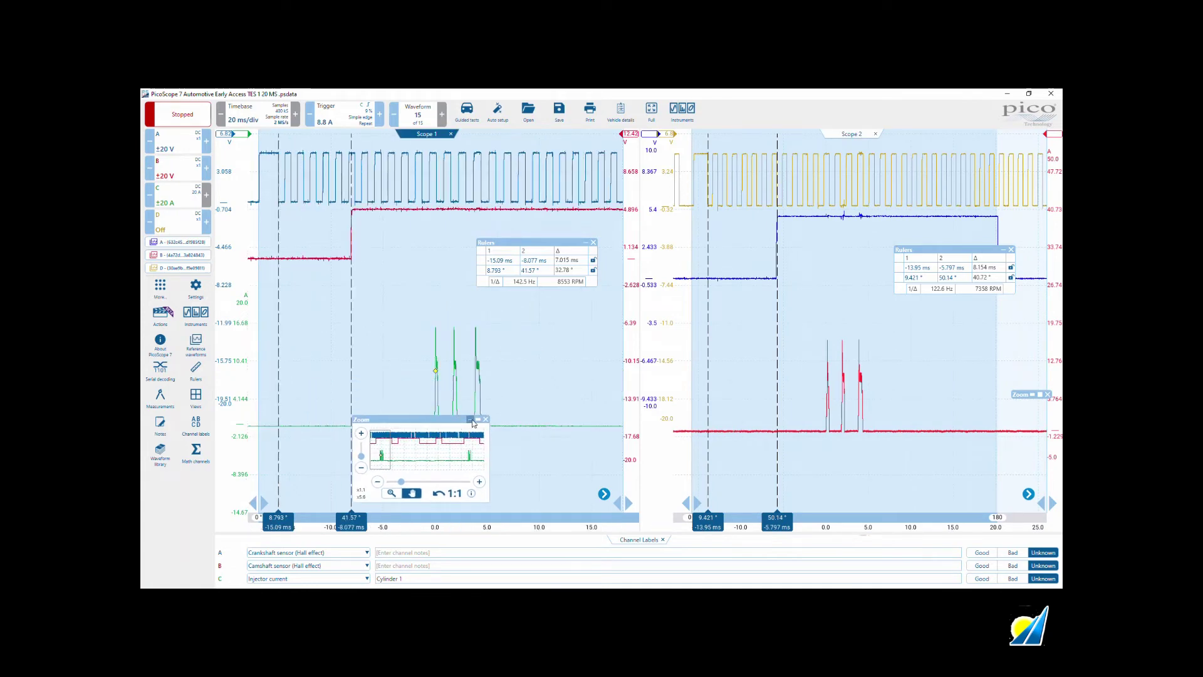
{"action": "left_click", "coordinate": [472, 418]}
{"action": "left_click_drag", "start_coordinate": [463, 421], "coordinate": [480, 460]}
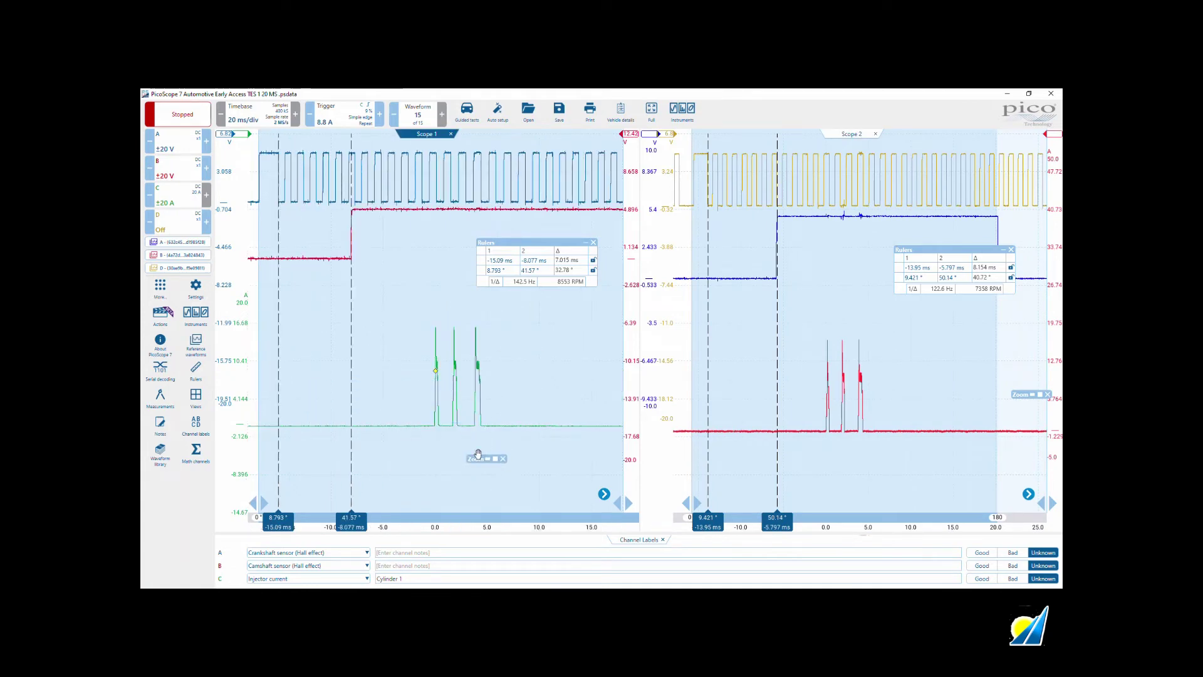